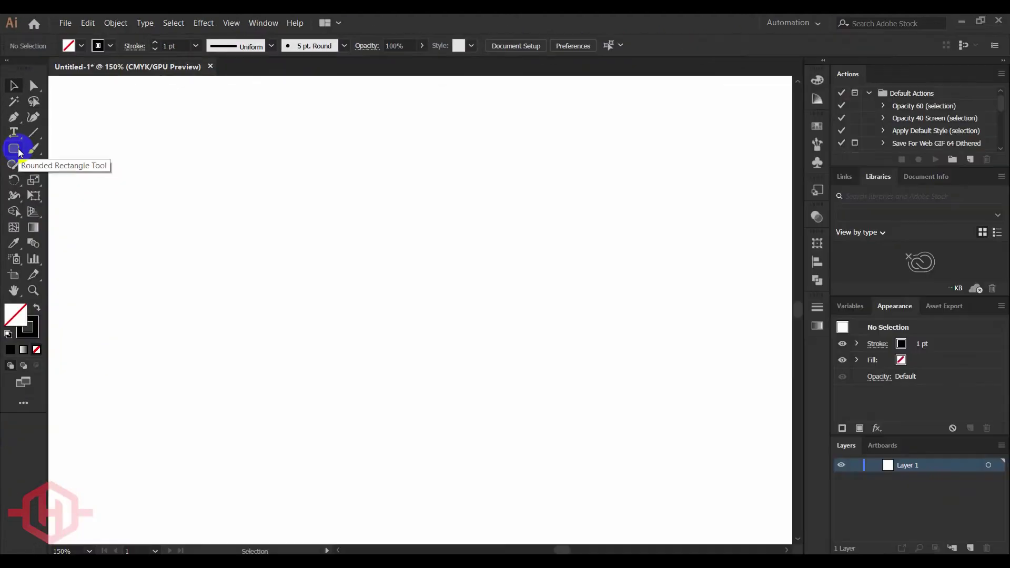
Step: Draw a rounded rectangle about 68 × 48 mm and swap its fill and stroke so it is solid black
drag(230, 180, 528, 390)
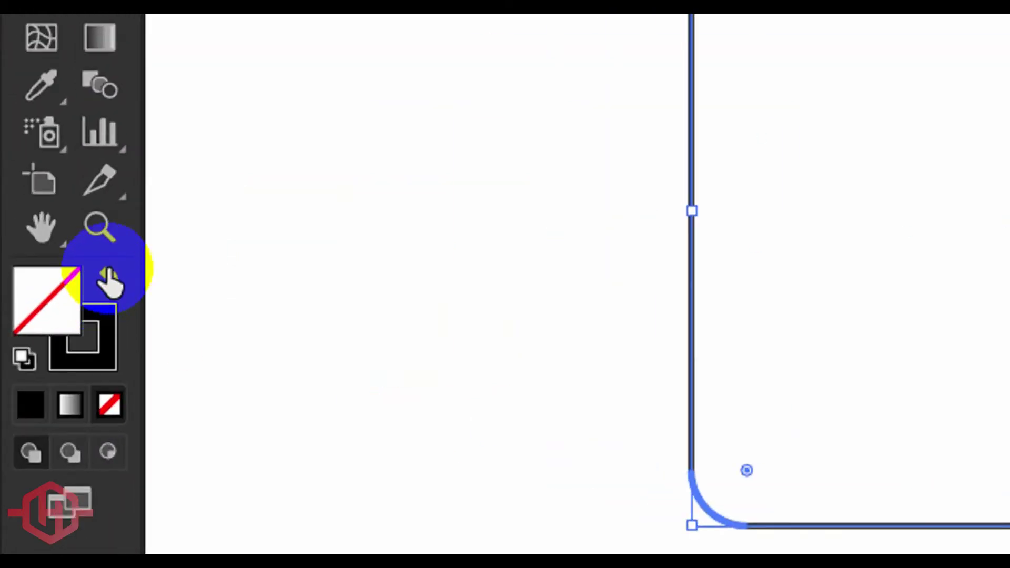
click(36, 307)
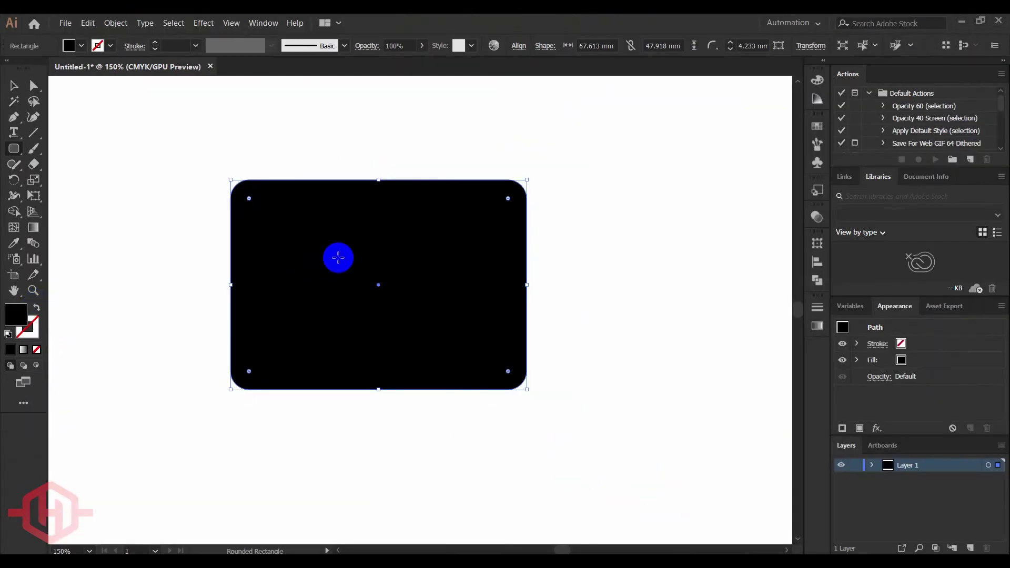
Step: Erase two horizontal and three vertical strips across the black rounded rectangle with the Eraser tool
click(41, 163)
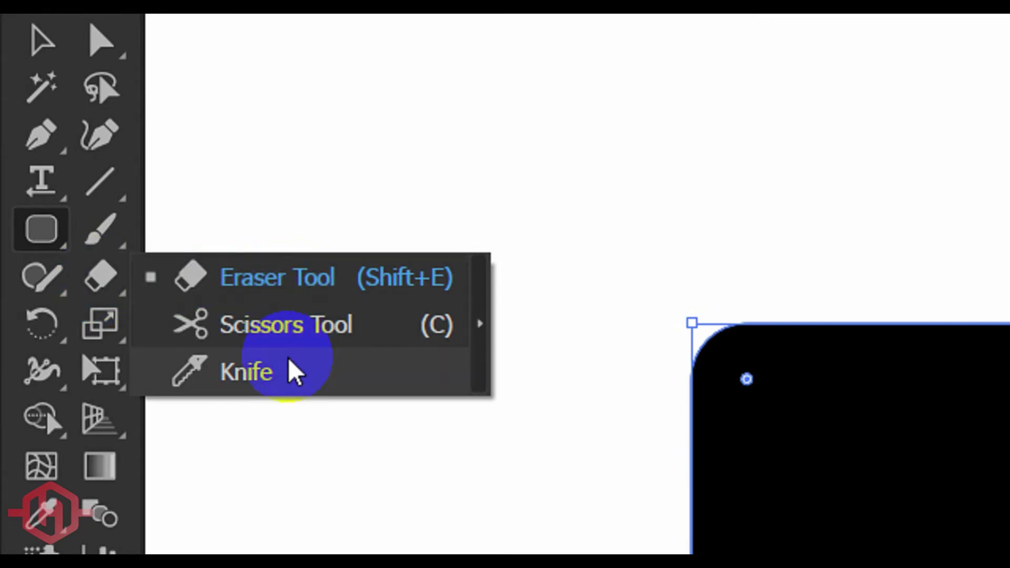
click(282, 277)
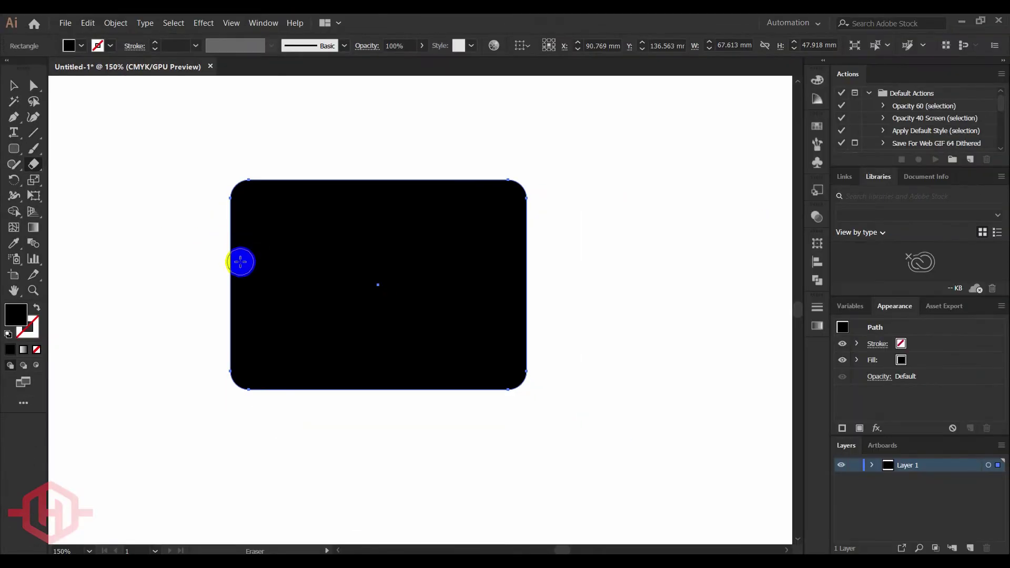
mouse_move(179, 273)
mouse_down()
mouse_move(393, 279)
mouse_move(609, 282)
mouse_up()
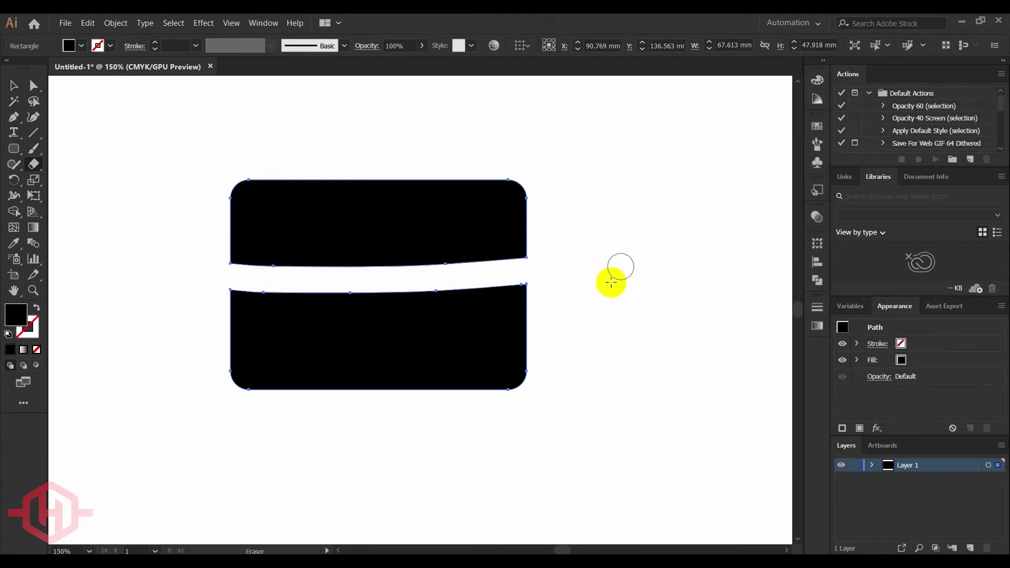
drag(590, 329, 228, 331)
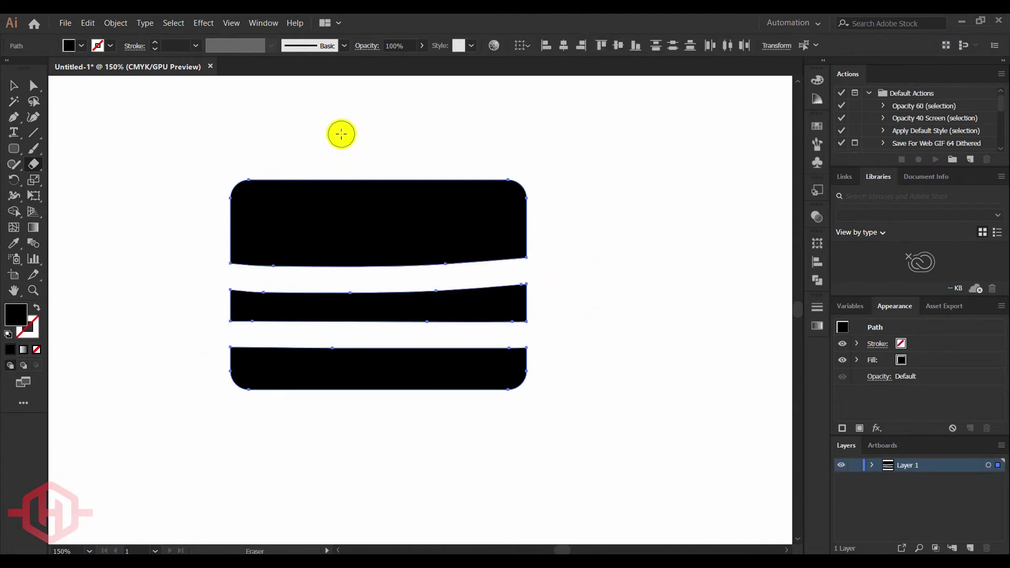
drag(340, 134, 325, 436)
drag(426, 171, 435, 425)
mouse_move(260, 110)
mouse_down()
mouse_move(275, 304)
mouse_move(271, 421)
mouse_up()
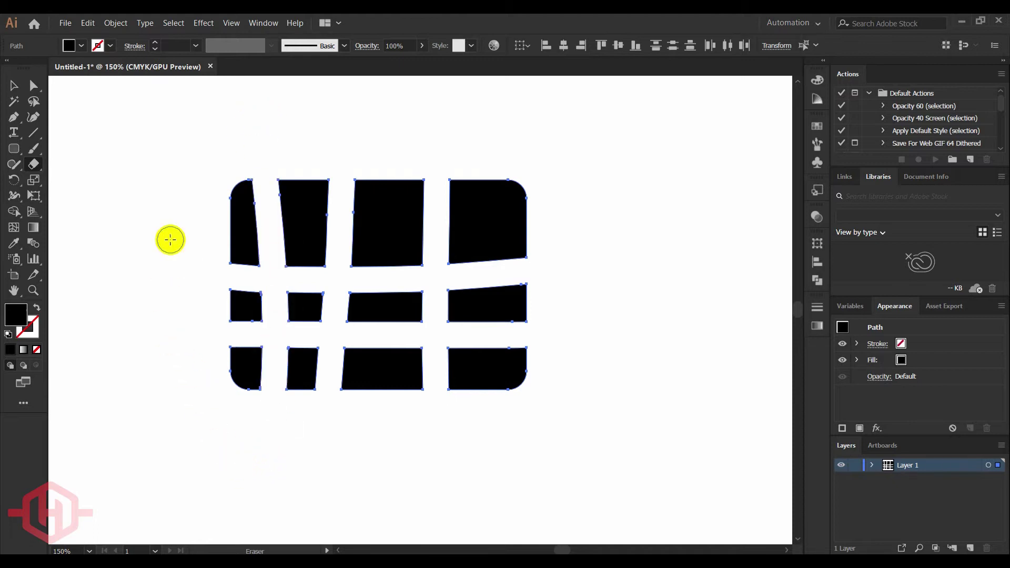
Step: Move the upper pieces and the right-hand column of pieces of the erased rectangle away from the rest
click(14, 84)
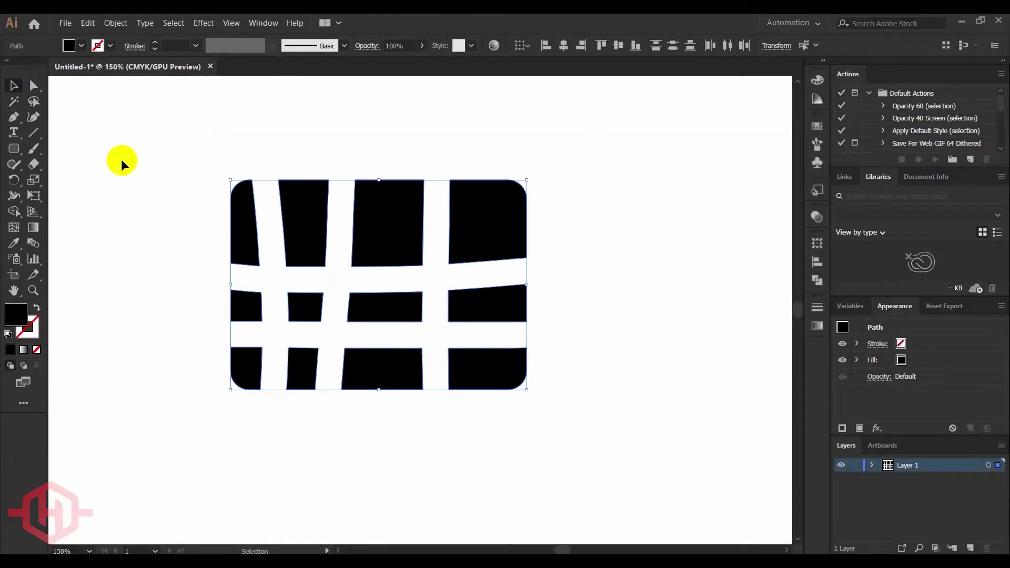
mouse_move(243, 217)
mouse_down()
mouse_move(241, 233)
mouse_move(149, 181)
mouse_up()
drag(300, 220, 300, 155)
drag(385, 223, 413, 153)
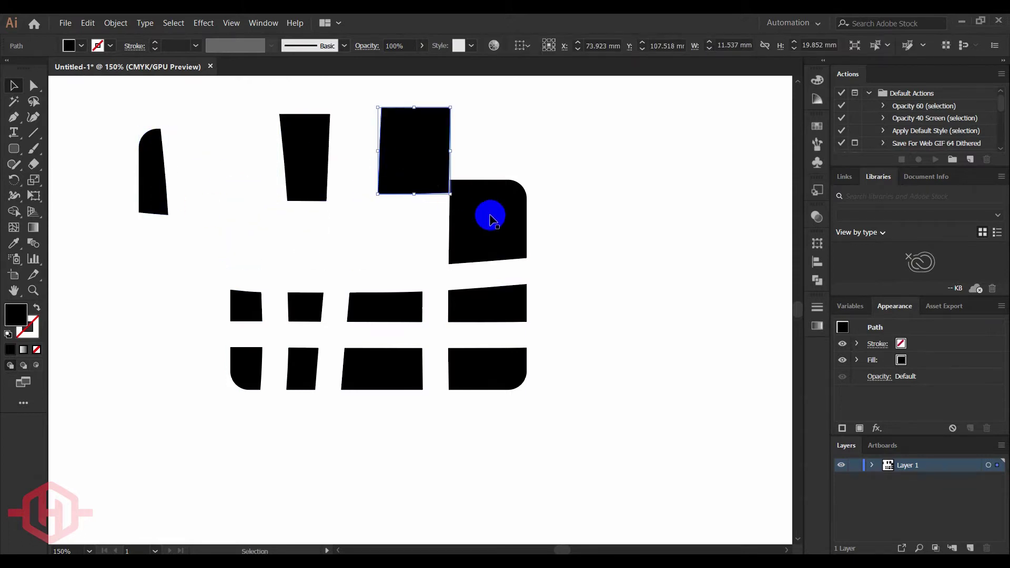
drag(487, 227, 566, 232)
drag(510, 308, 591, 320)
drag(509, 372, 601, 393)
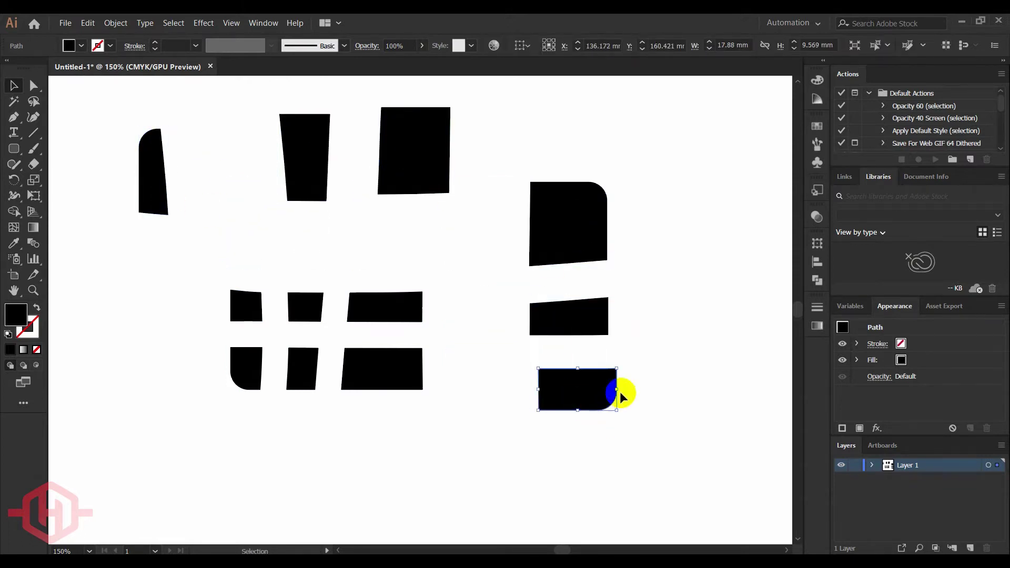
Step: Delete all the rectangle pieces and draw a black circle about 52 mm in diameter with the Ellipse tool
drag(680, 128, 122, 409)
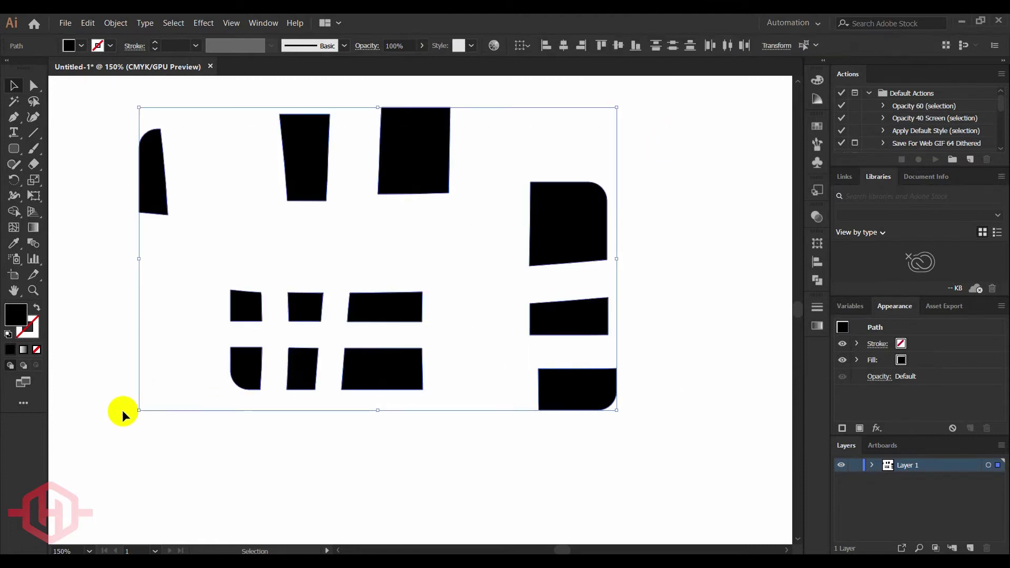
key(Delete)
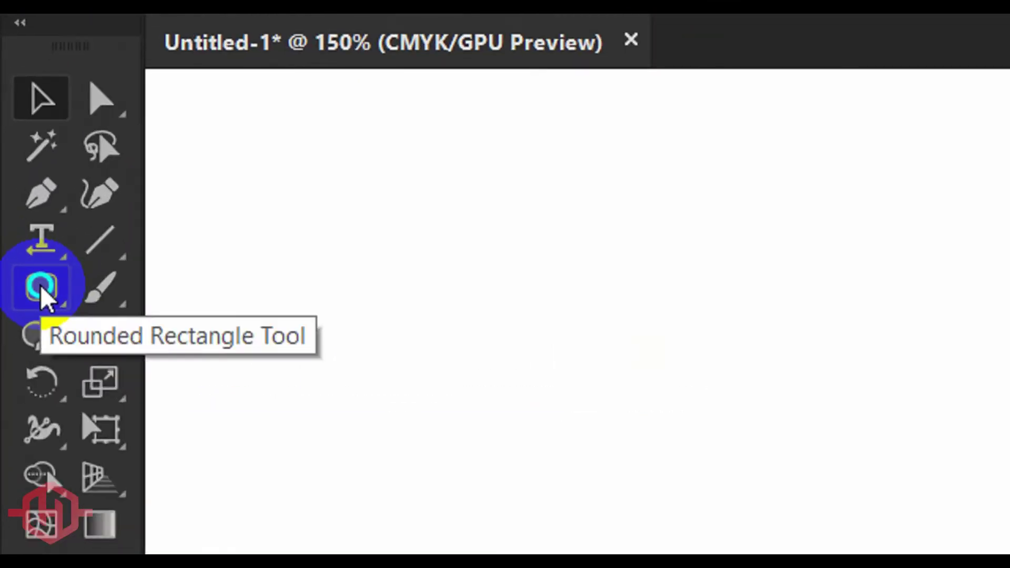
click(13, 149)
click(131, 379)
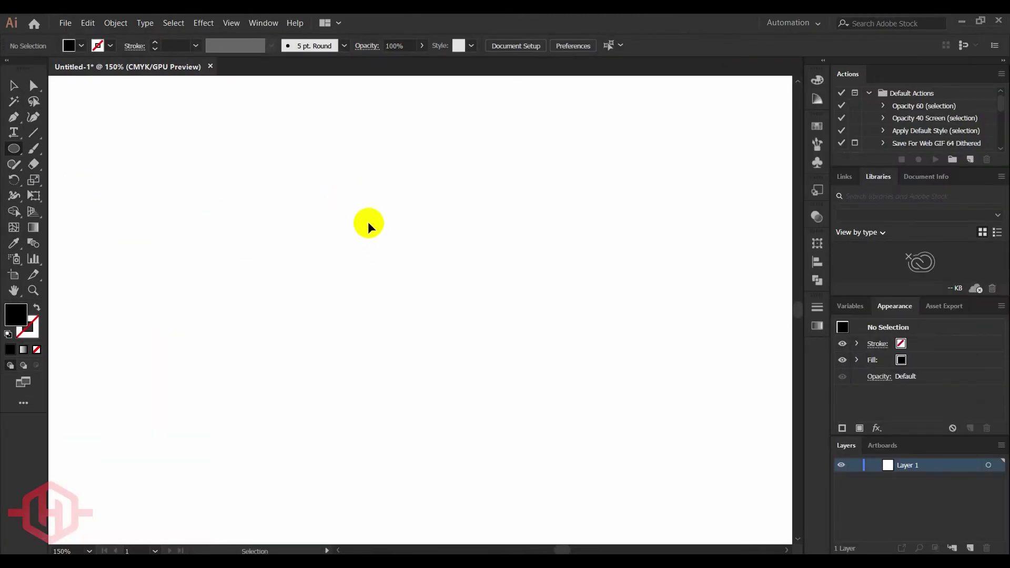
drag(332, 200, 544, 421)
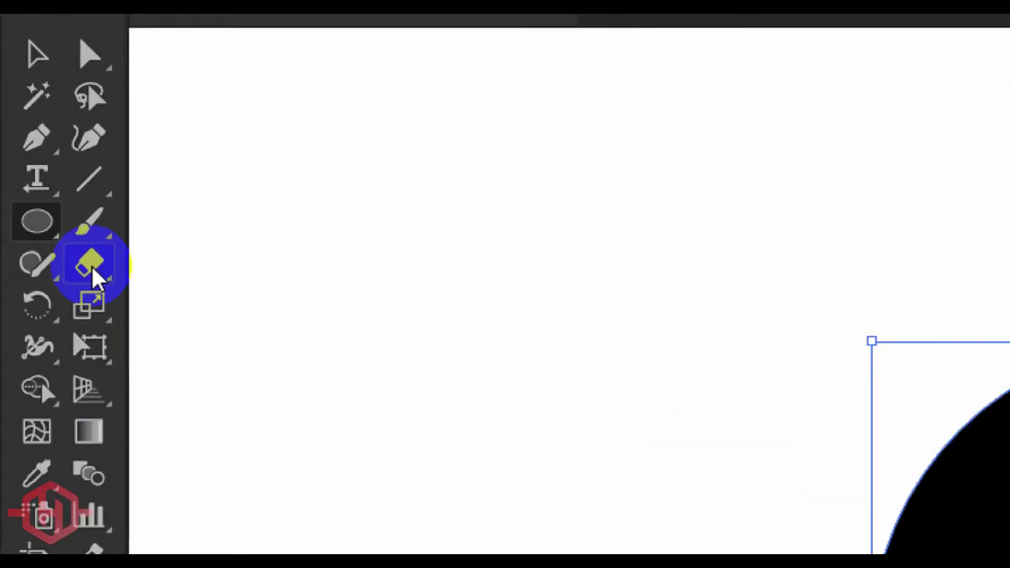
Step: Erase diagonal strips in two crossing directions through the black circle to split it into a lattice of pieces
click(33, 165)
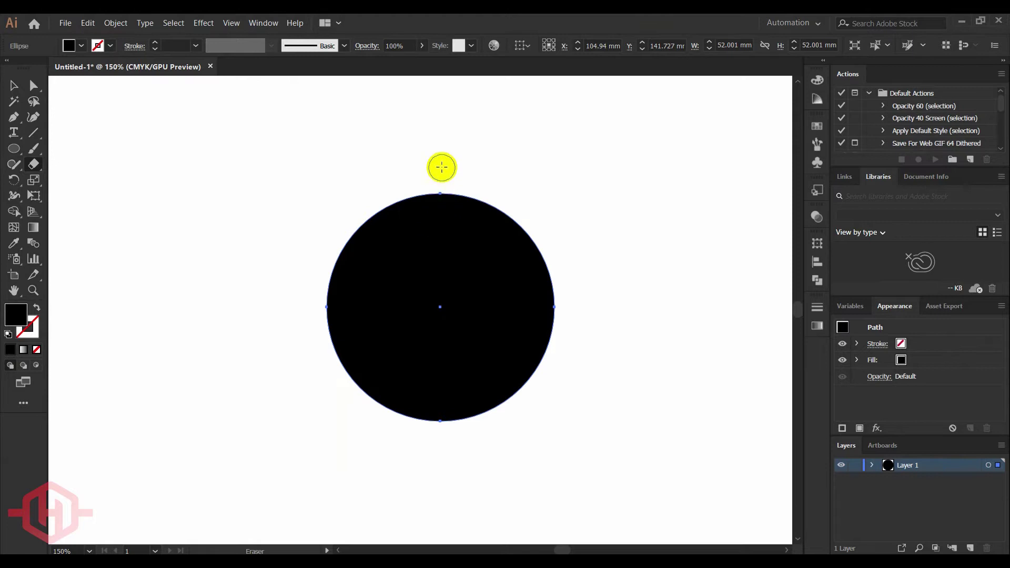
mouse_move(500, 207)
mouse_down()
mouse_move(451, 262)
mouse_move(268, 411)
mouse_up()
drag(584, 221, 347, 435)
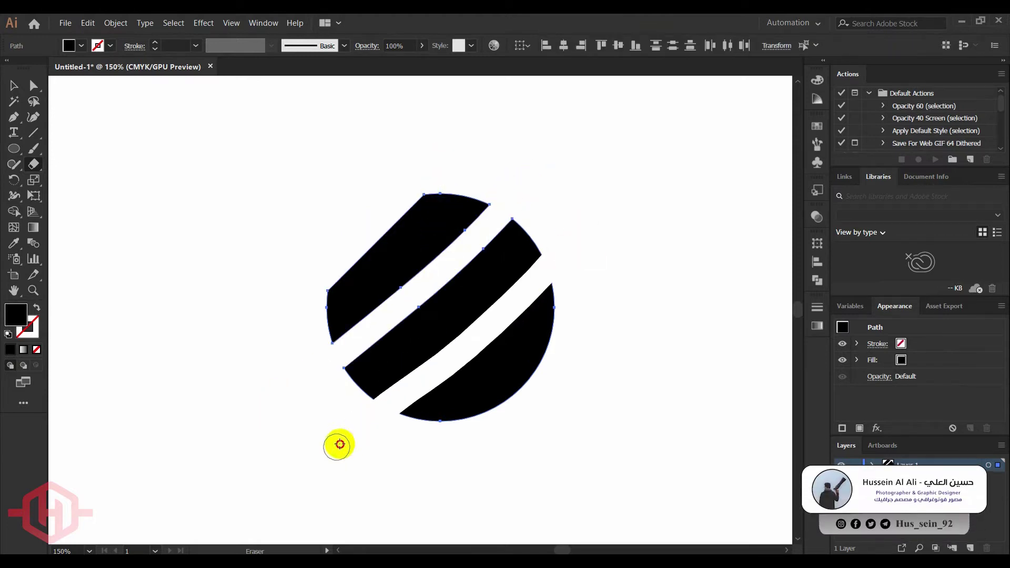
drag(332, 242, 499, 421)
drag(384, 174, 613, 424)
drag(286, 272, 447, 440)
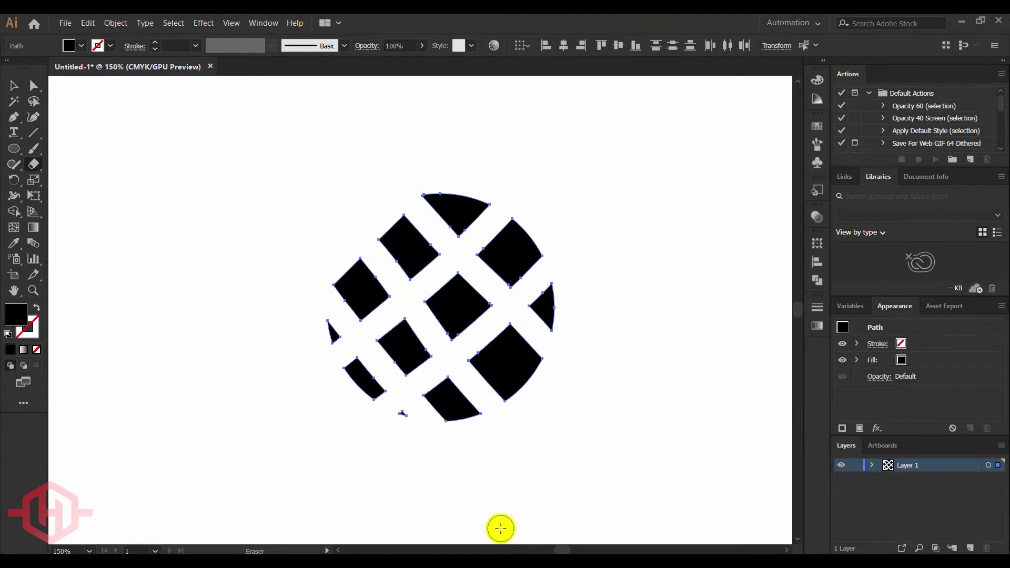
Step: Pull the top, right-hand and central pieces of the erased circle outward, away from the remaining pieces
click(14, 84)
click(450, 129)
drag(446, 211, 480, 143)
drag(519, 244, 598, 191)
drag(548, 309, 637, 326)
drag(524, 353, 591, 411)
drag(466, 309, 535, 276)
Step: Delete all the lattice pieces and draw a new black circle about 45 mm in diameter
drag(716, 113, 242, 444)
key(Delete)
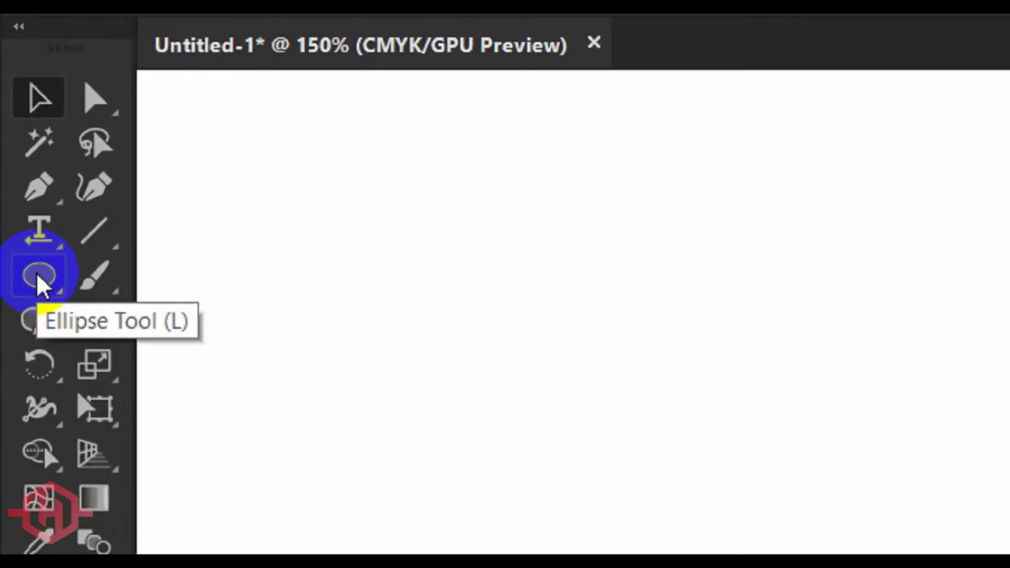
click(15, 151)
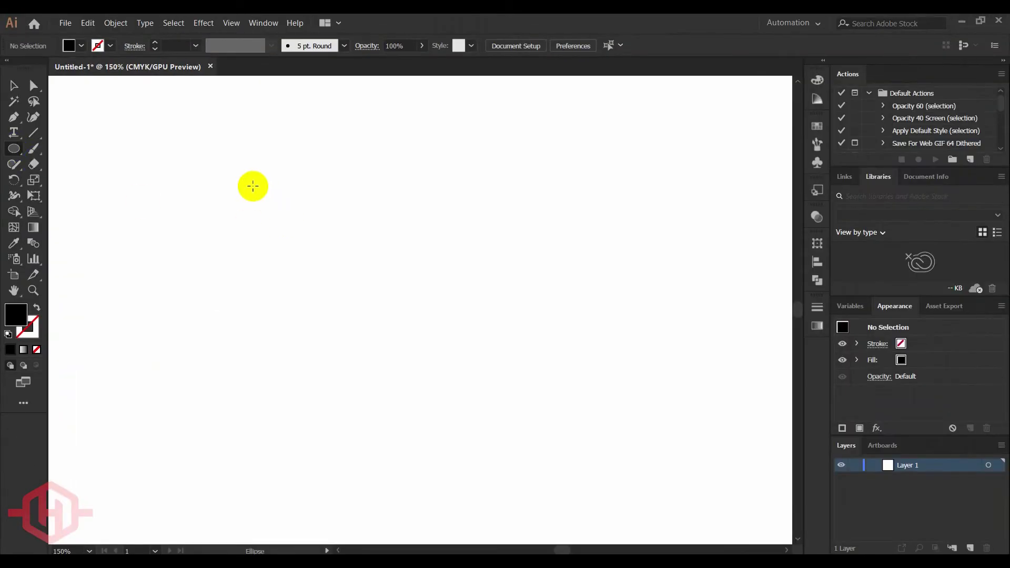
drag(253, 185, 441, 377)
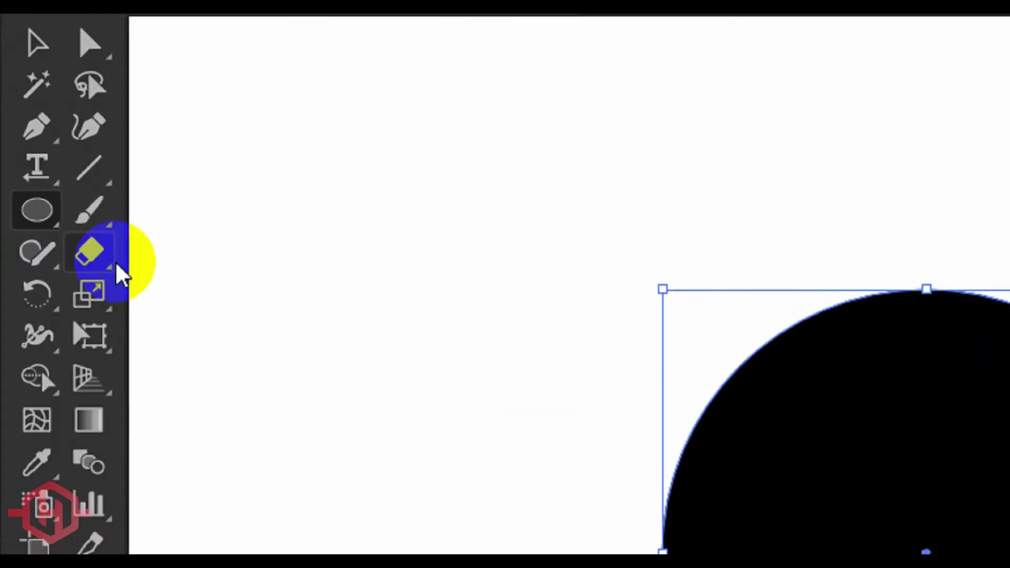
Step: Slice the circle with the Knife tool, making three curved crosswise cuts and three steep diagonal cuts
drag(34, 165, 85, 181)
drag(250, 327, 267, 388)
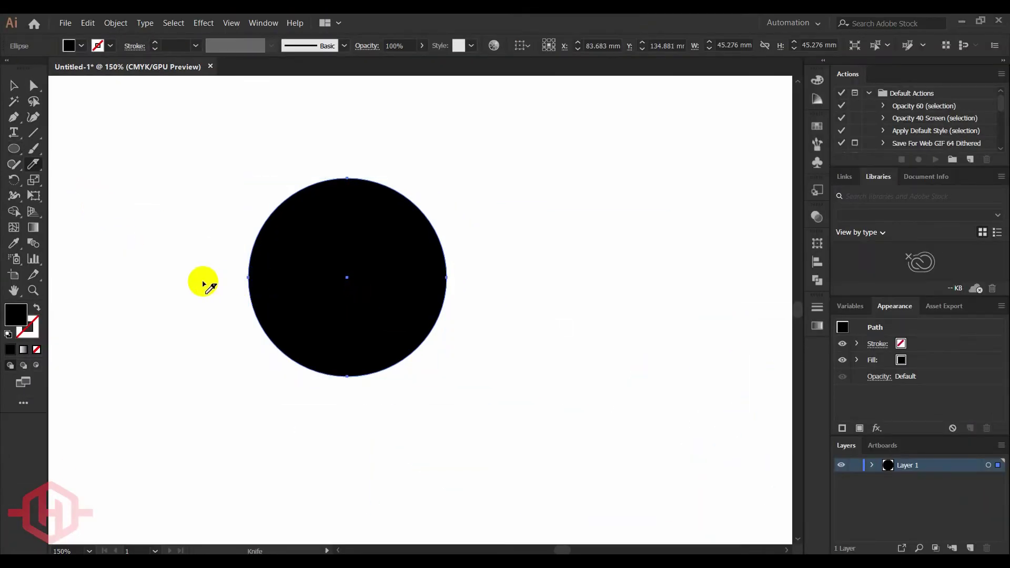
mouse_move(199, 280)
mouse_down()
mouse_move(256, 237)
mouse_move(344, 215)
mouse_move(481, 208)
mouse_up()
drag(534, 261, 216, 308)
mouse_move(165, 387)
mouse_down()
mouse_move(282, 331)
mouse_move(547, 316)
mouse_up()
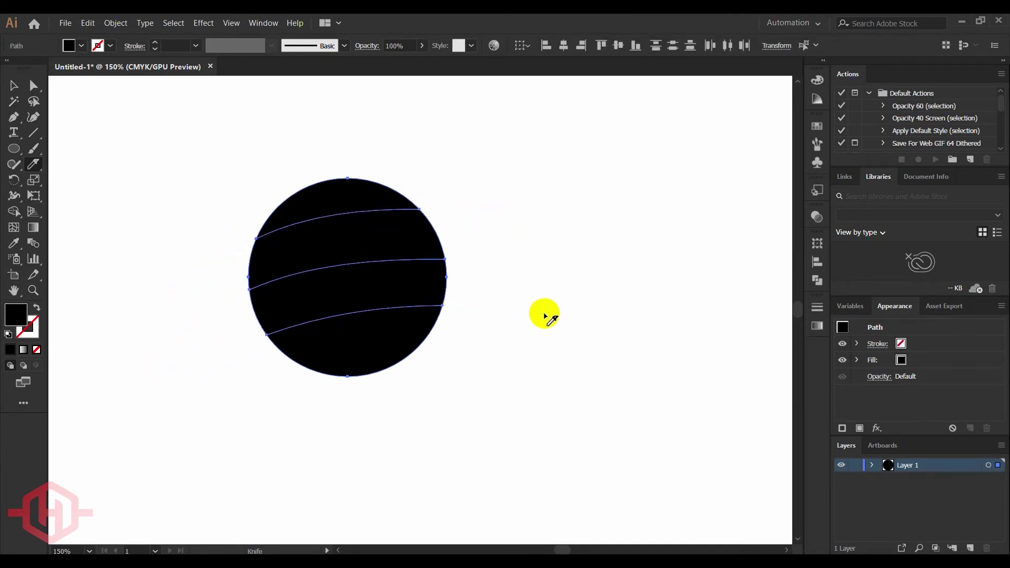
mouse_move(422, 159)
mouse_down()
mouse_move(337, 304)
mouse_move(320, 454)
mouse_up()
drag(360, 141, 240, 513)
drag(501, 161, 379, 507)
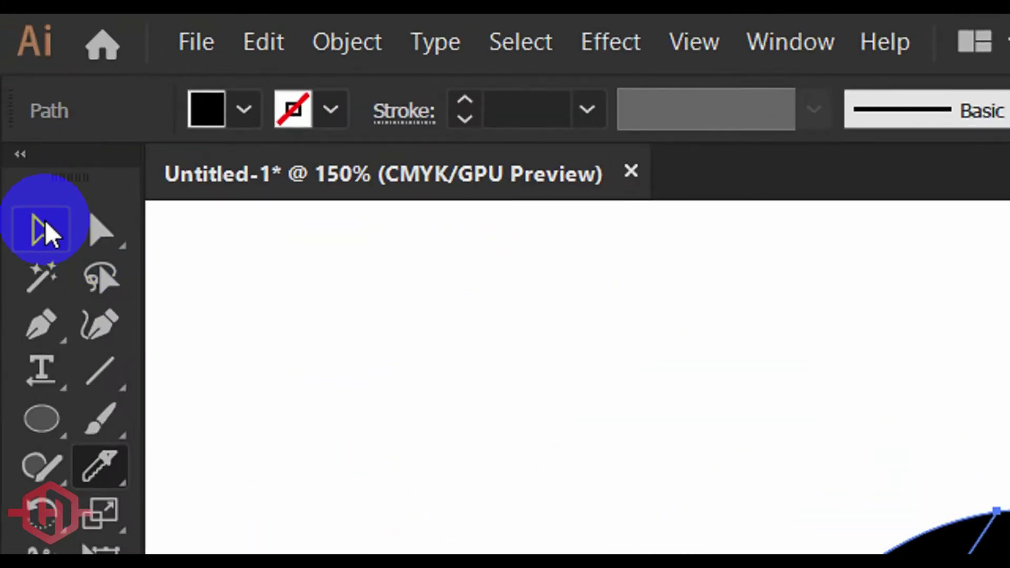
Step: Pull the knife-cut pieces of the circle apart in all directions
click(14, 86)
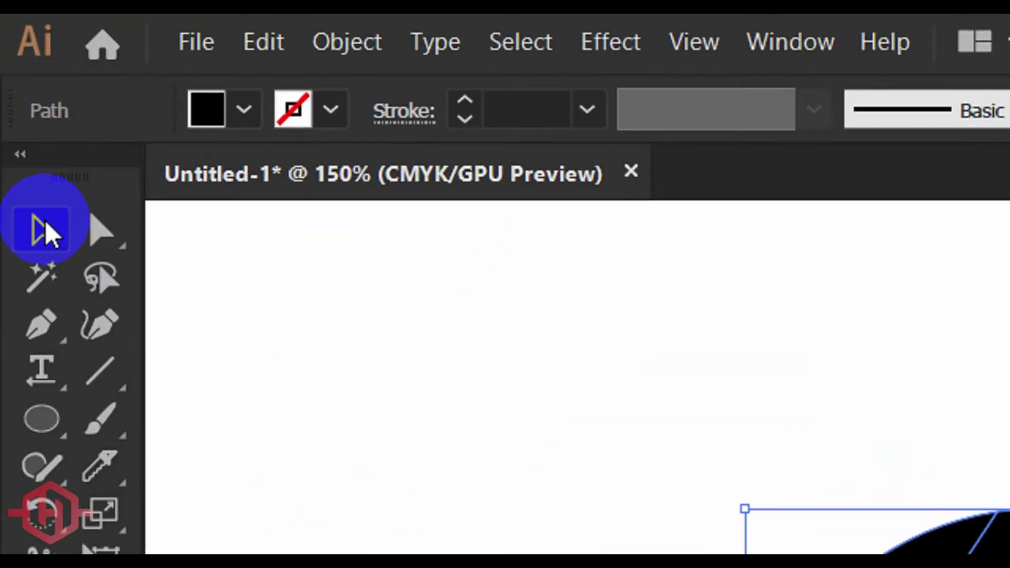
click(253, 168)
drag(300, 210, 251, 159)
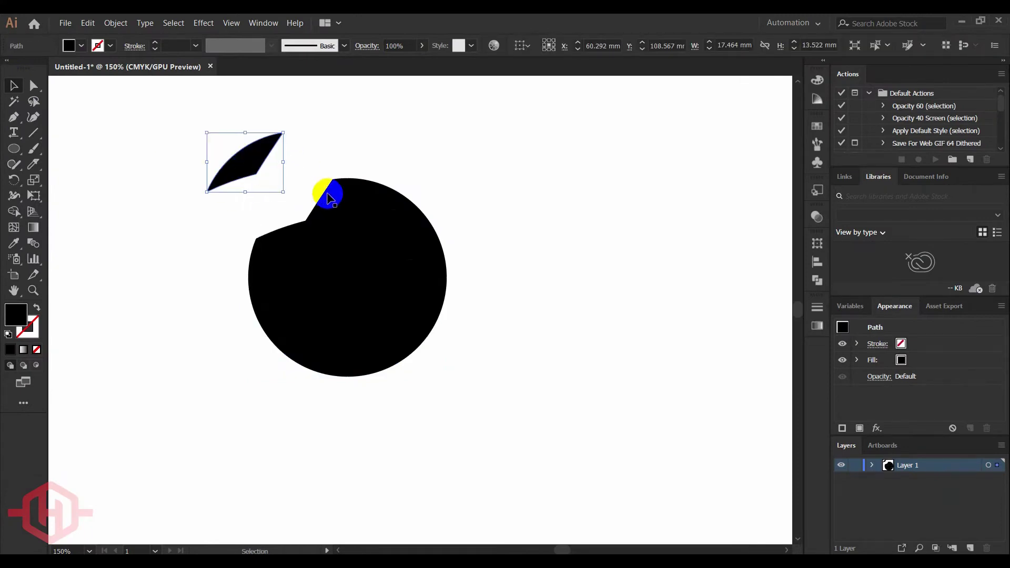
drag(331, 191, 353, 158)
drag(386, 201, 458, 185)
drag(420, 226, 482, 238)
drag(262, 216, 239, 195)
drag(289, 266, 237, 250)
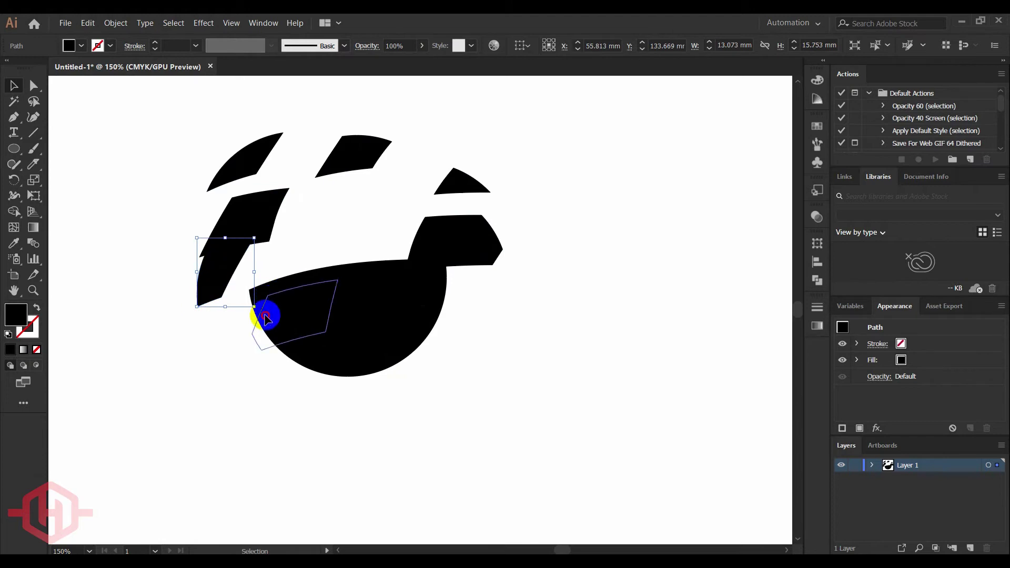
drag(266, 311, 251, 354)
drag(374, 339, 371, 369)
drag(411, 289, 414, 314)
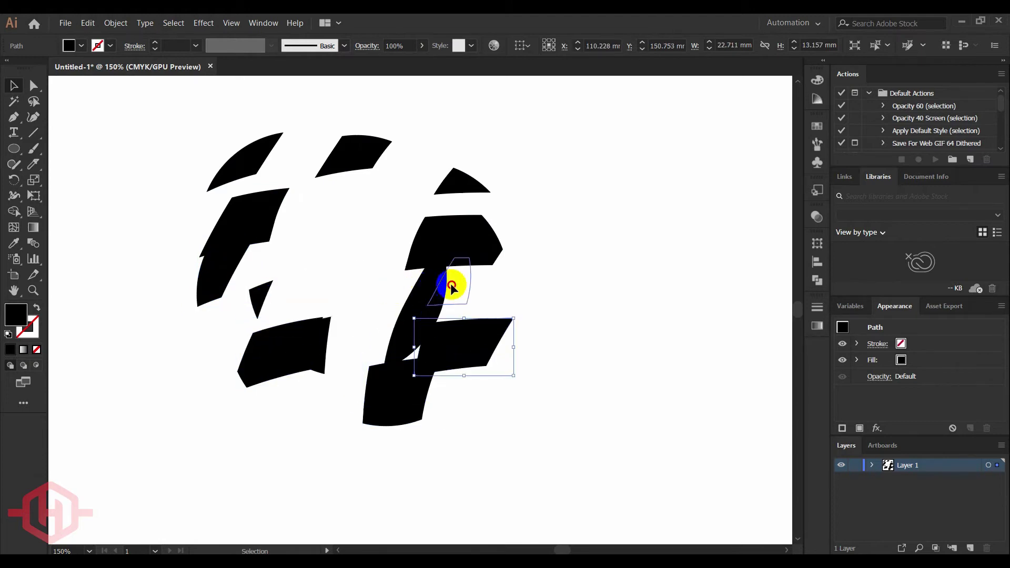
drag(452, 286, 519, 284)
drag(412, 329, 348, 287)
Step: Delete all the circle pieces and draw an unfilled rounded rectangle about 103 × 56 mm with a 1 pt black stroke
drag(605, 122, 140, 433)
key(Delete)
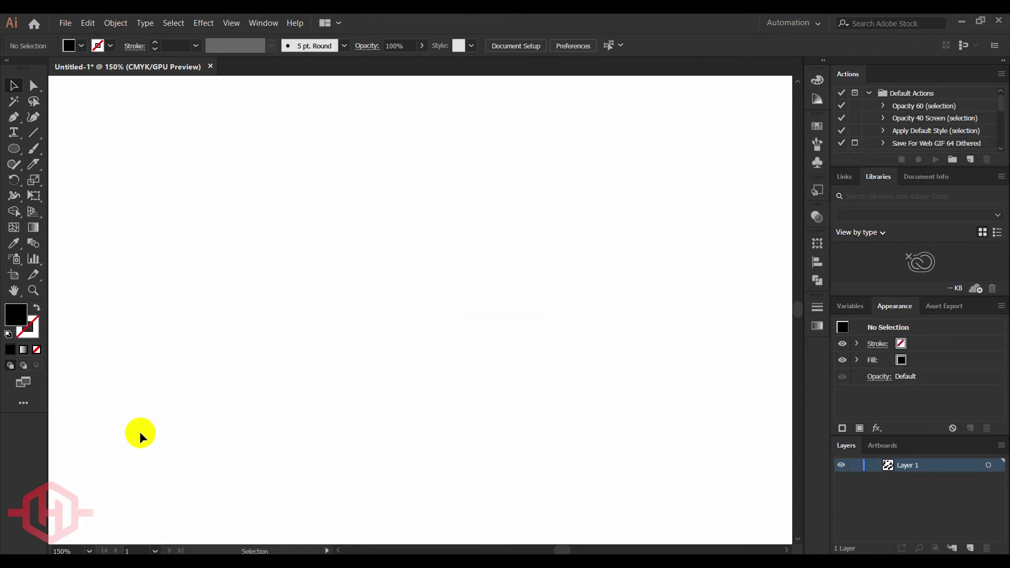
drag(17, 155, 72, 169)
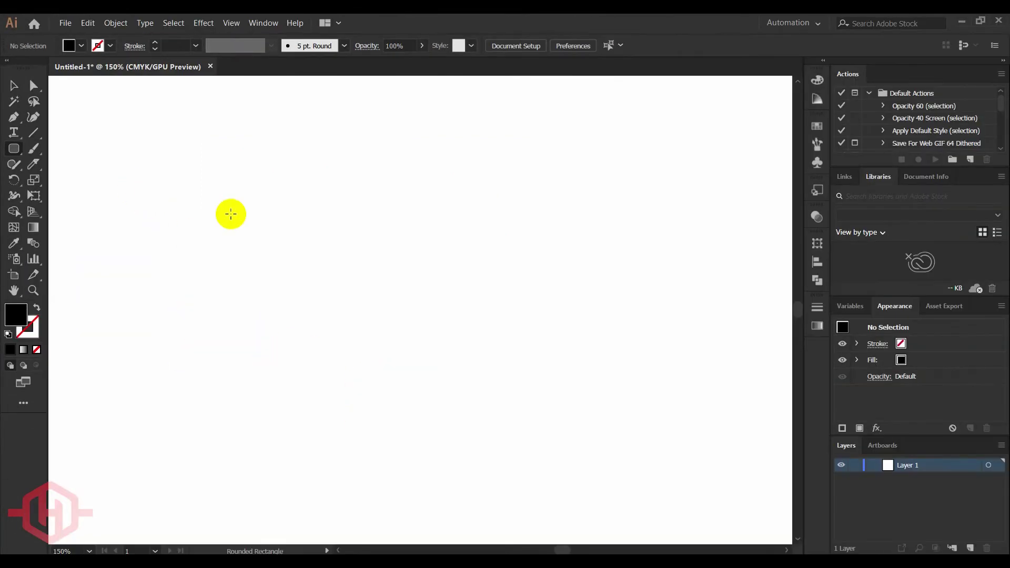
mouse_move(164, 173)
mouse_down()
mouse_move(487, 361)
mouse_move(616, 418)
mouse_up()
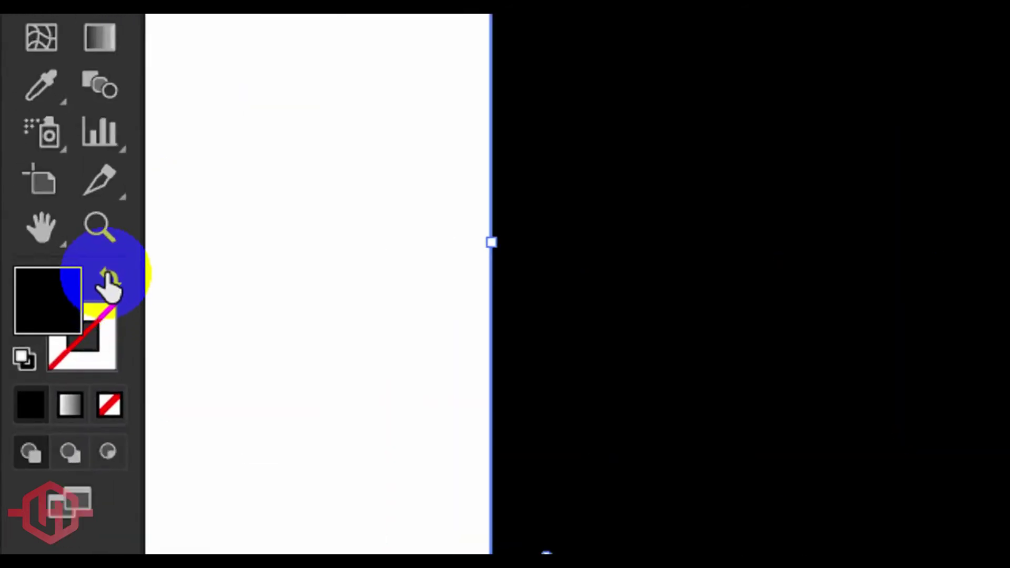
click(36, 307)
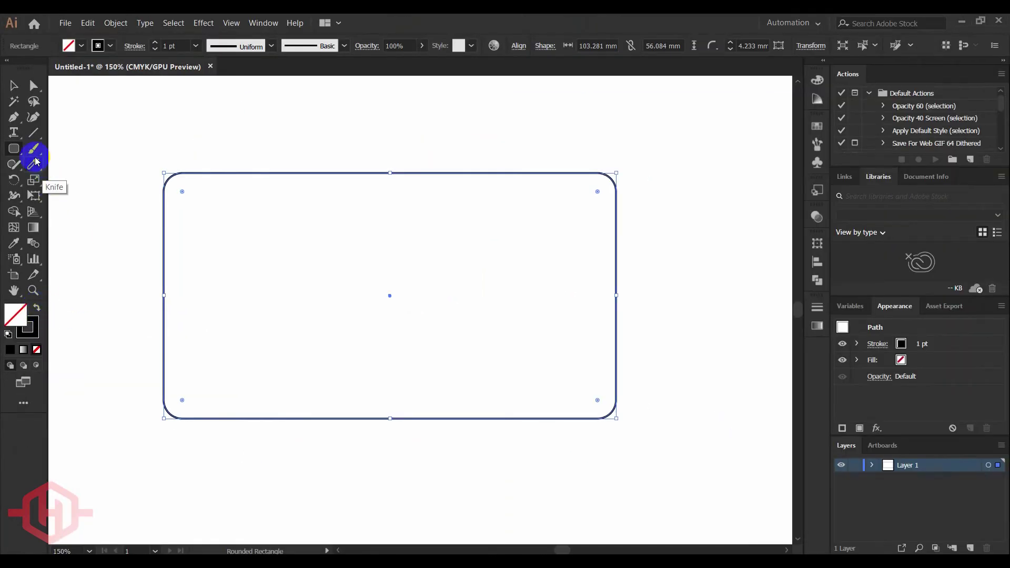
Step: Slice the outlined rounded rectangle with the Knife tool using three curved crosswise cuts and four steep cuts
click(32, 163)
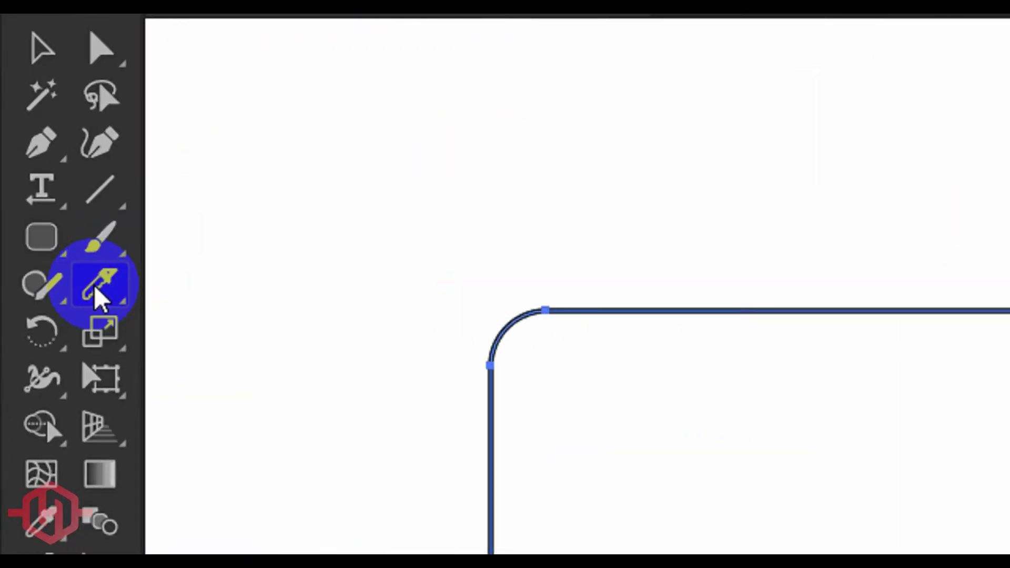
drag(93, 285, 239, 377)
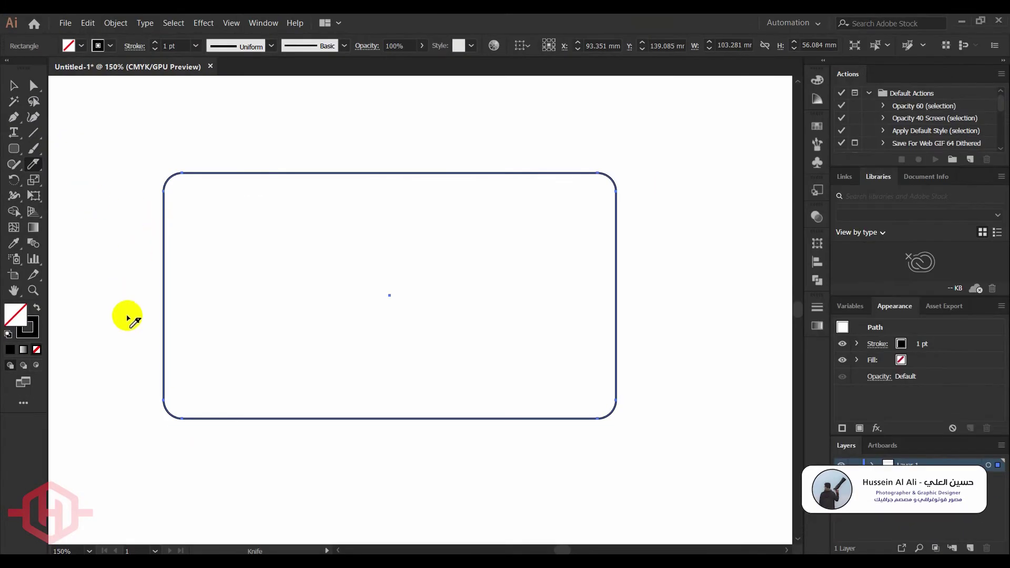
mouse_move(128, 317)
mouse_down()
mouse_move(267, 196)
mouse_move(413, 147)
mouse_up()
mouse_move(552, 147)
mouse_down()
mouse_move(361, 228)
mouse_move(106, 419)
mouse_up()
mouse_move(140, 469)
mouse_down()
mouse_move(305, 383)
mouse_move(651, 315)
mouse_up()
drag(621, 140, 485, 466)
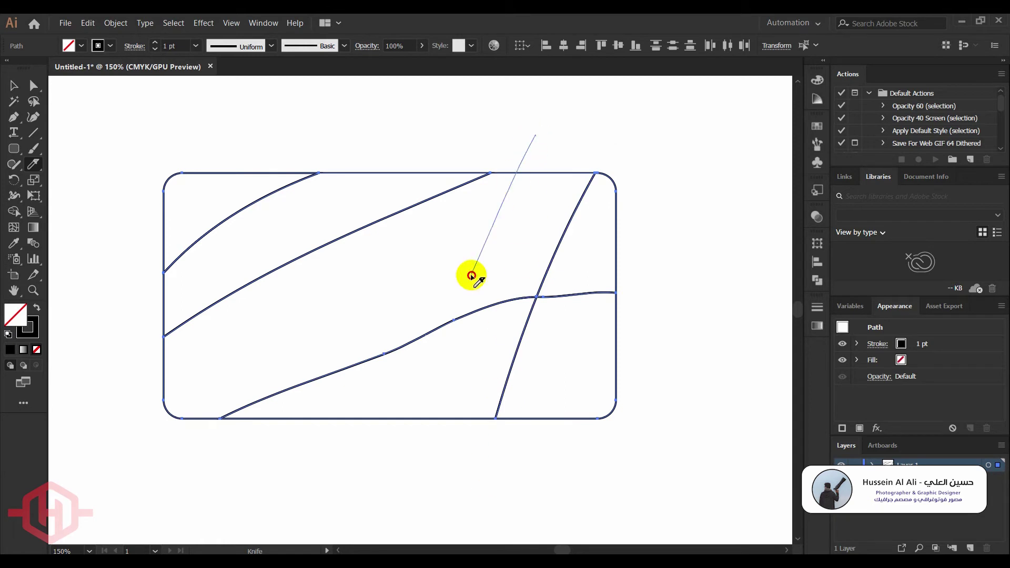
drag(513, 179, 428, 442)
drag(415, 147, 333, 495)
drag(327, 126, 286, 506)
click(14, 87)
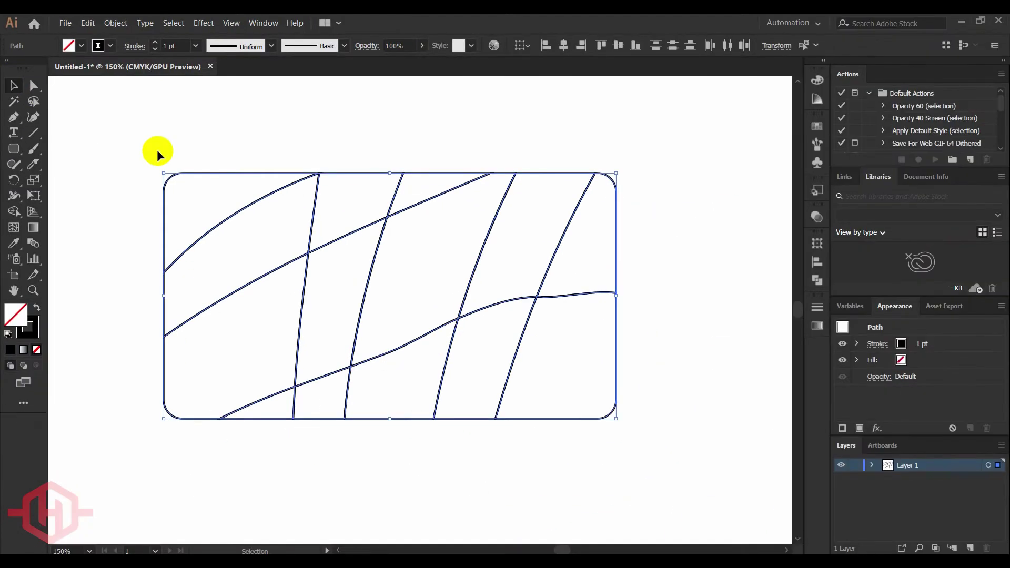
Step: Pull the upper, right-hand and lower-right pieces of the knife-cut rounded rectangle outward from the rest of the shape
click(207, 152)
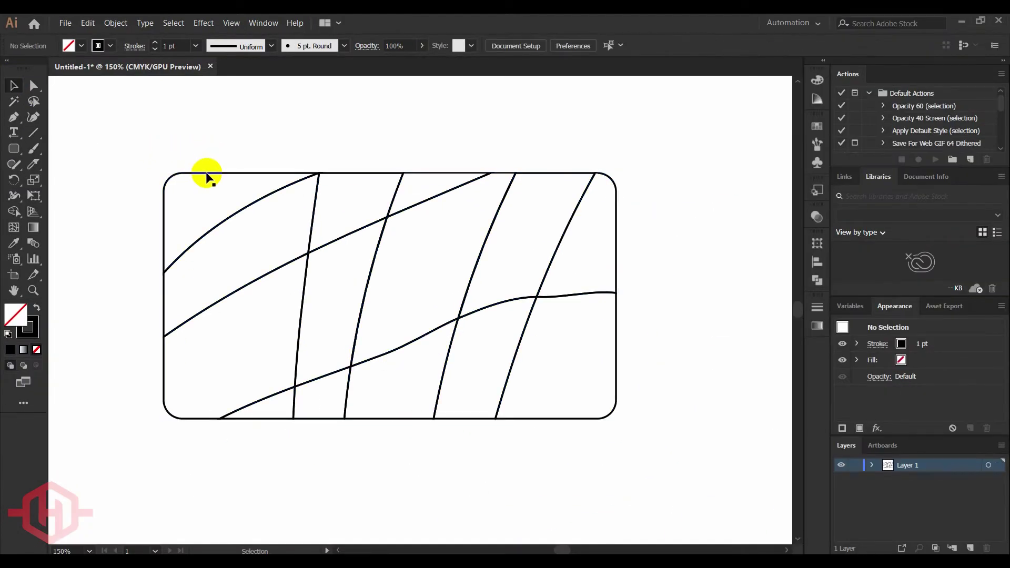
drag(161, 128, 160, 128)
drag(361, 171, 361, 132)
drag(438, 178, 485, 128)
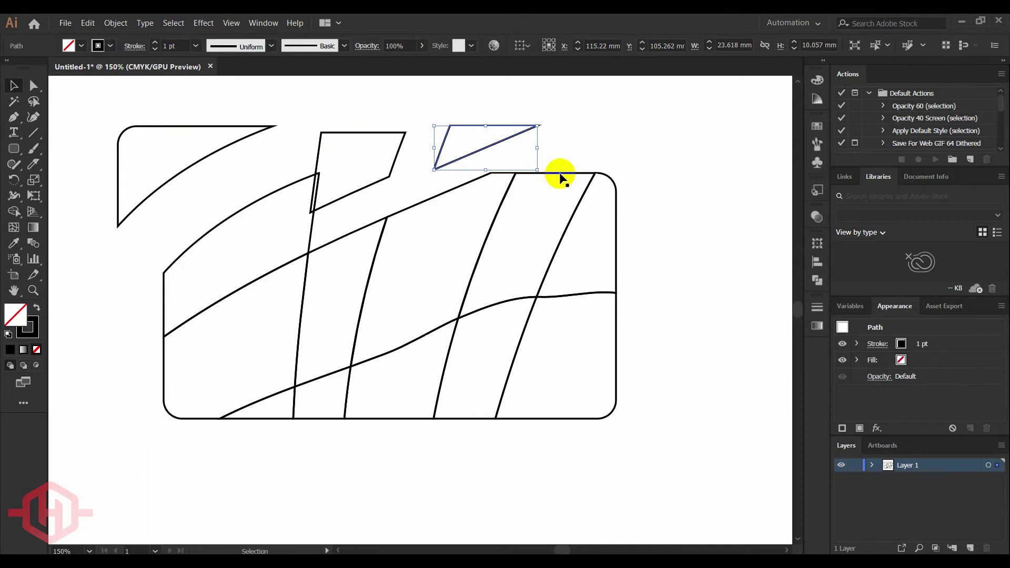
drag(555, 176, 640, 144)
drag(617, 319, 656, 369)
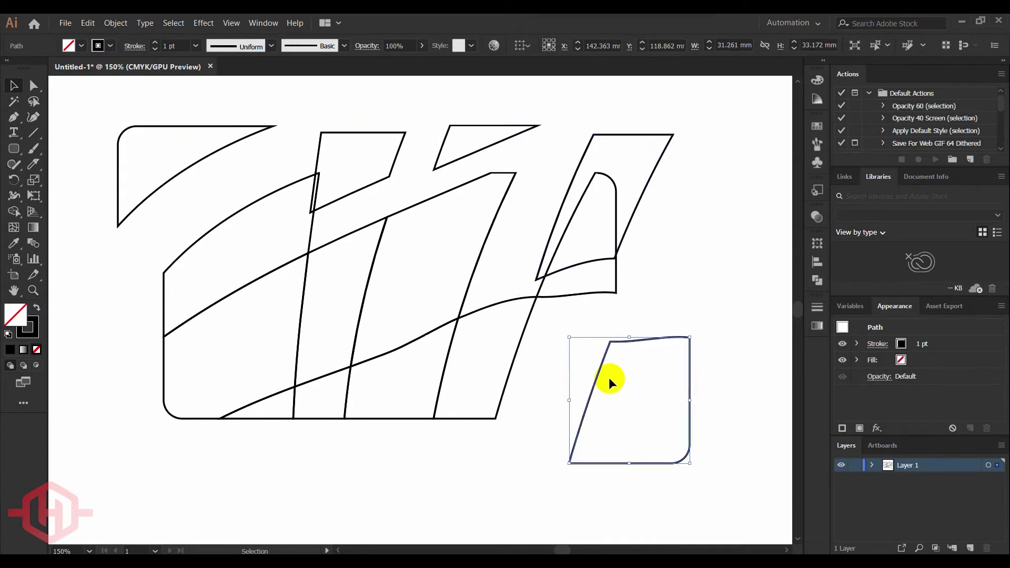
drag(503, 404, 538, 438)
Step: Move the lower-middle and left-hand pieces of the rounded rectangle downward and to the left, away from the centre
click(391, 419)
click(384, 432)
click(386, 417)
click(388, 441)
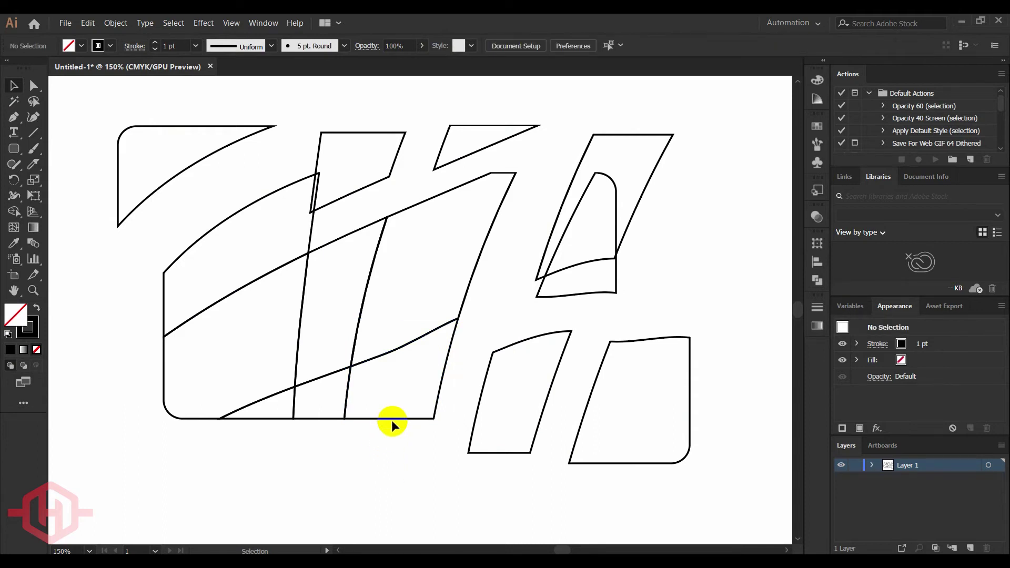
click(394, 419)
drag(396, 419, 406, 462)
drag(327, 379, 258, 412)
drag(206, 306, 113, 365)
click(279, 452)
Step: Delete all the rounded rectangle pieces and draw an unfilled circle about 58 mm in diameter with a 1 pt black stroke
drag(724, 118, 98, 479)
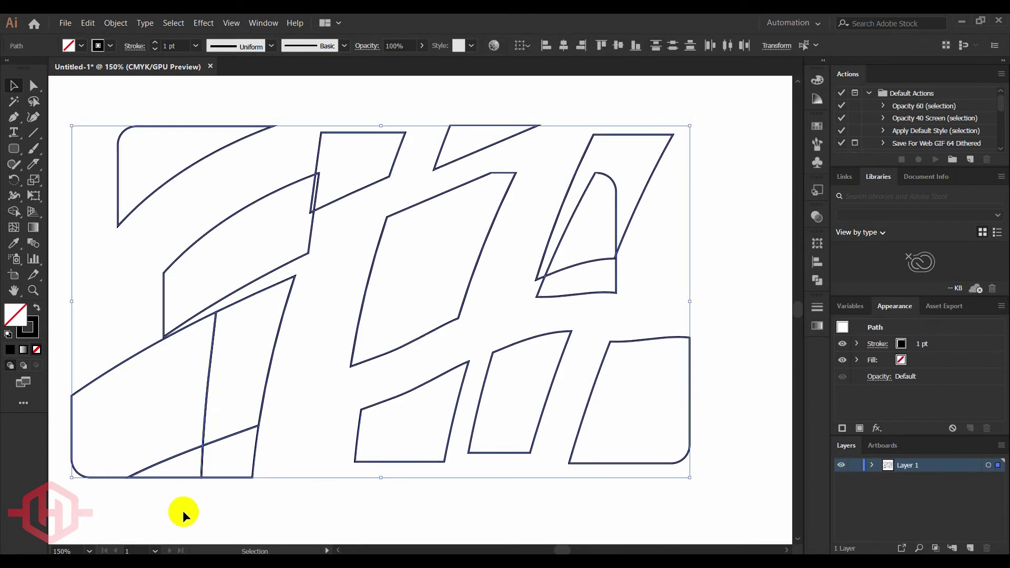
key(Delete)
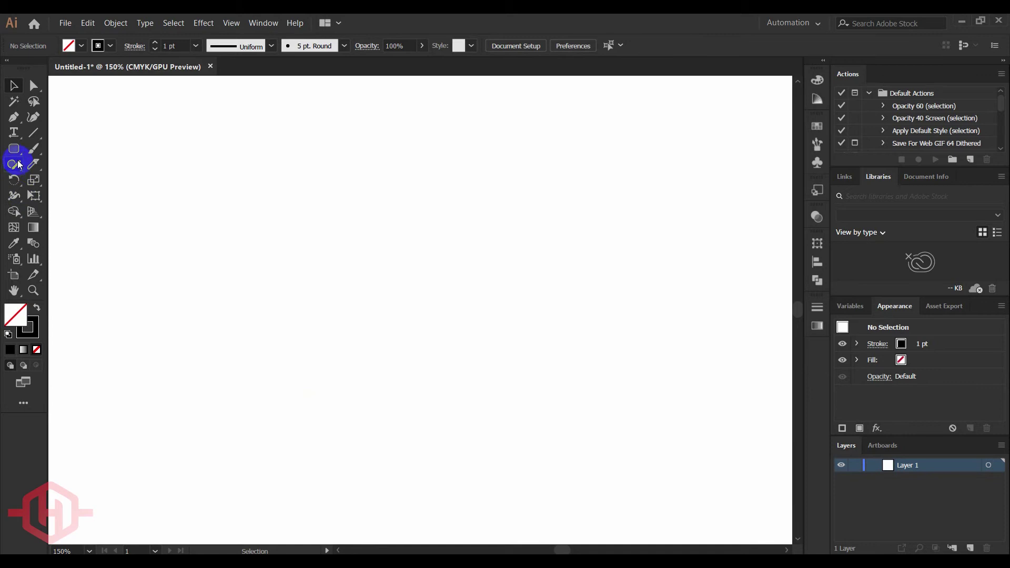
drag(14, 149, 46, 181)
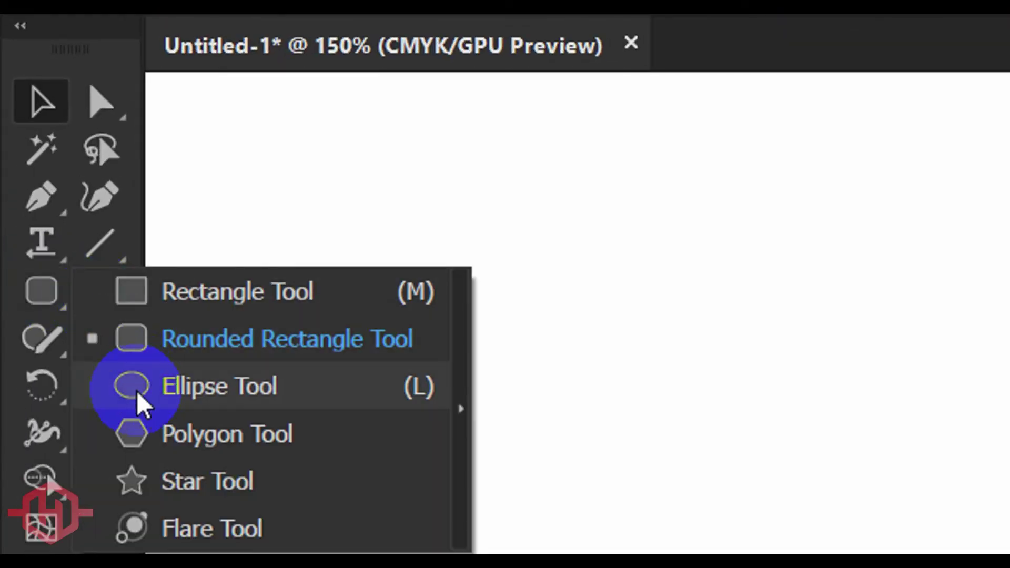
click(137, 391)
drag(805, 420, 1009, 567)
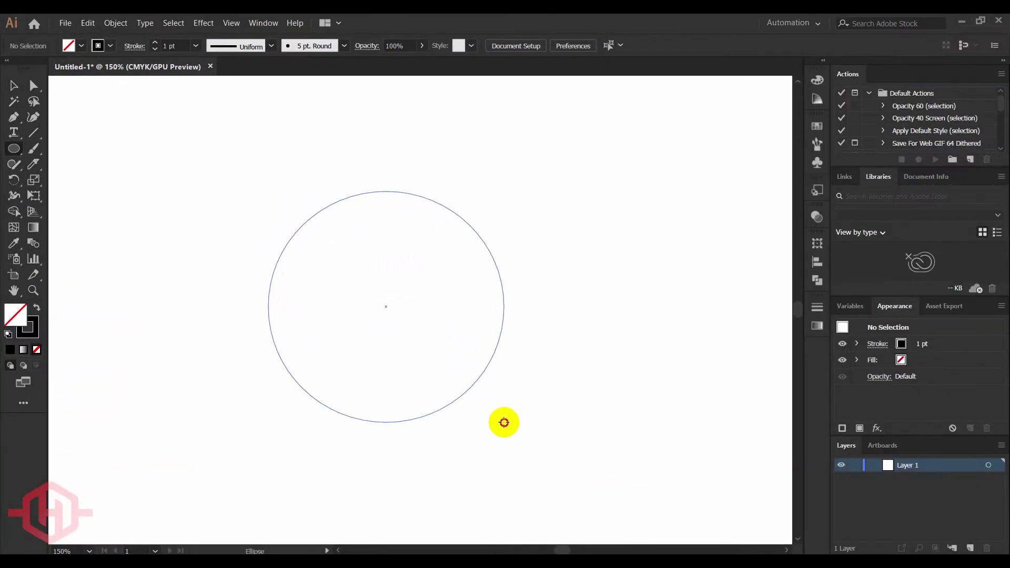
drag(505, 423, 524, 437)
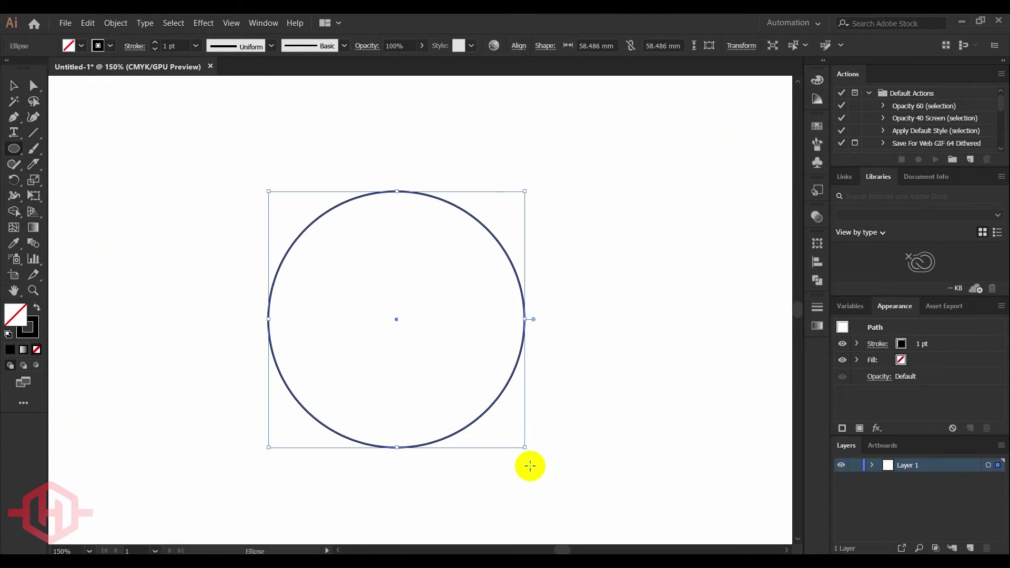
Step: Cut the circle's outline with the Scissors tool at its leftmost and topmost anchor points
mouse_move(43, 161)
mouse_down()
mouse_move(35, 168)
mouse_move(98, 183)
mouse_move(77, 183)
mouse_up()
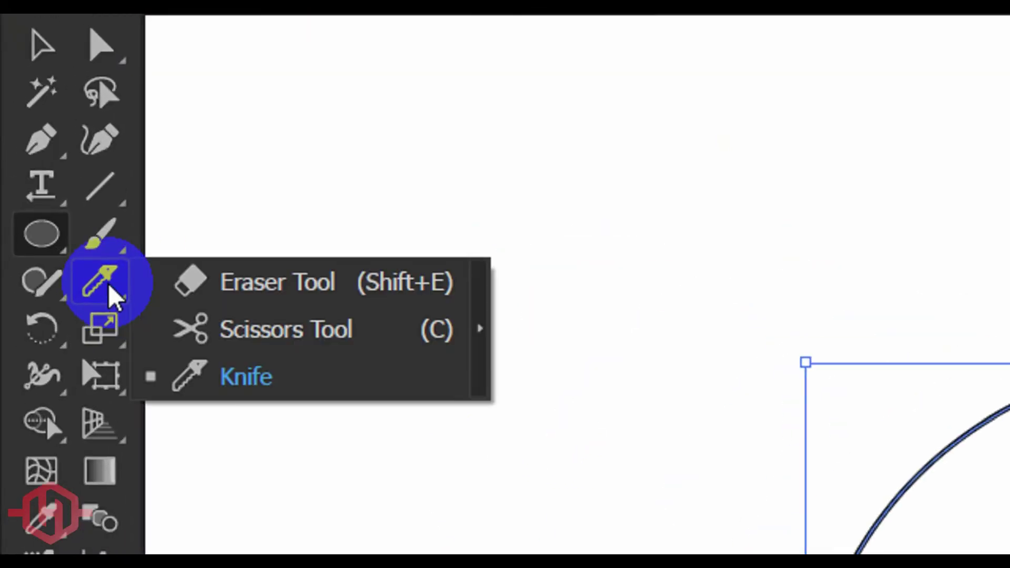
drag(231, 337, 232, 337)
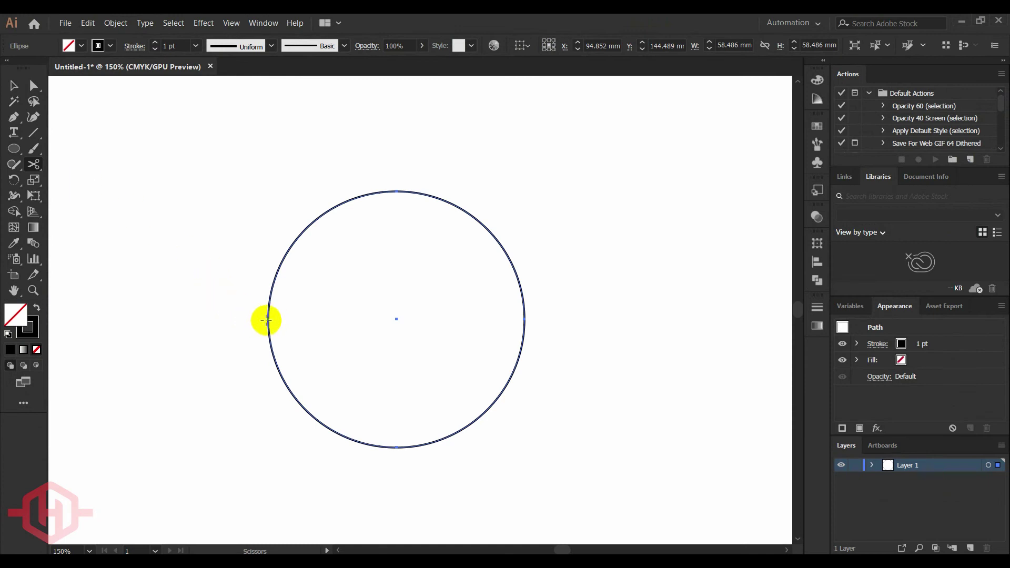
scroll(269, 319, up, 8)
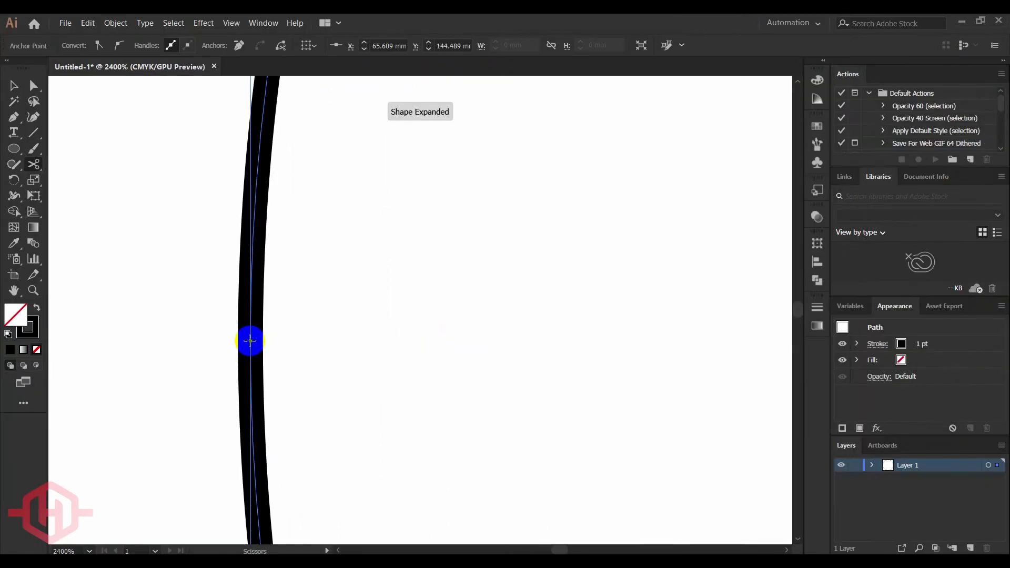
key(plus)
scroll(500, 282, down, 7)
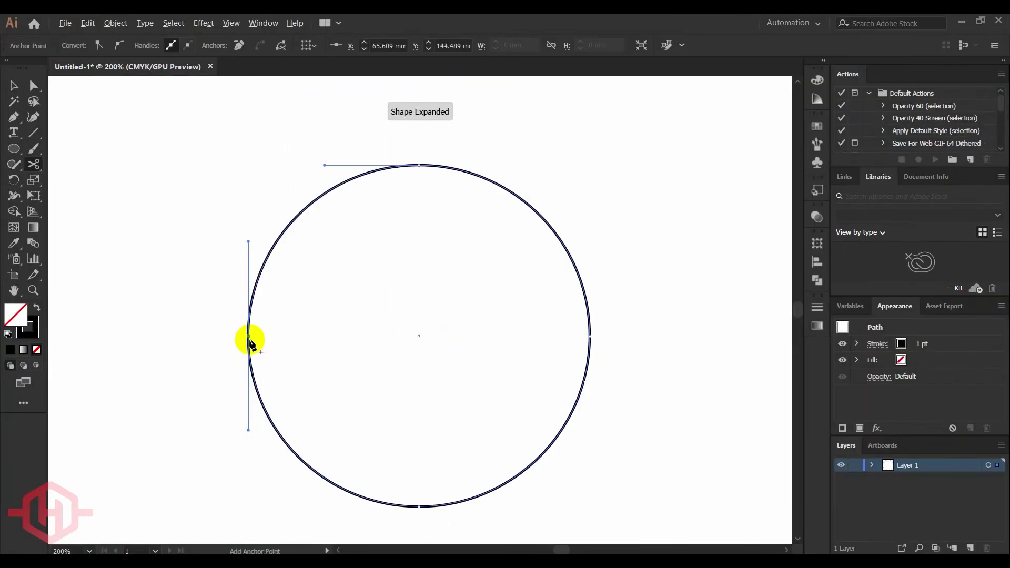
scroll(416, 203, up, 6)
key(c)
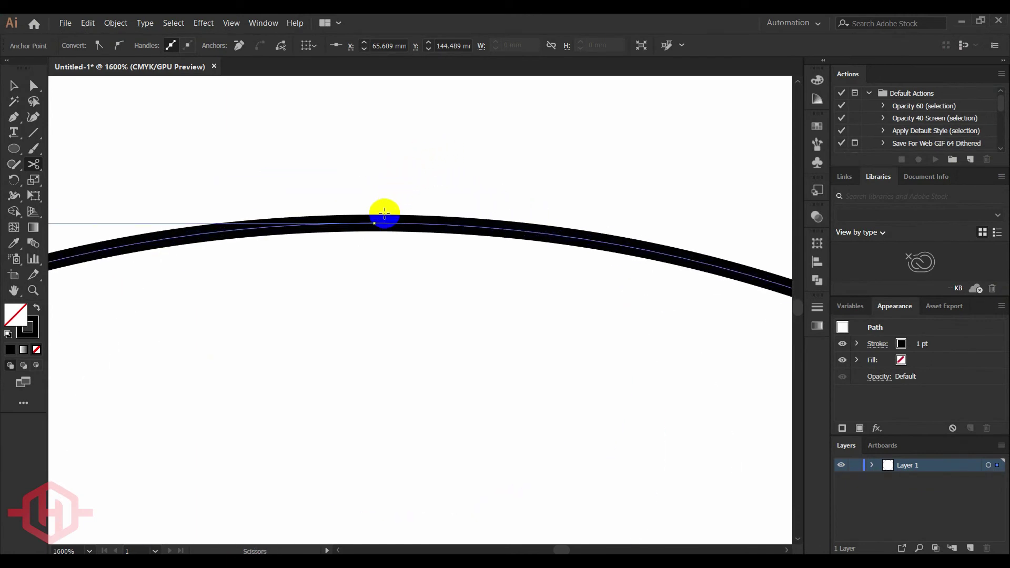
click(377, 222)
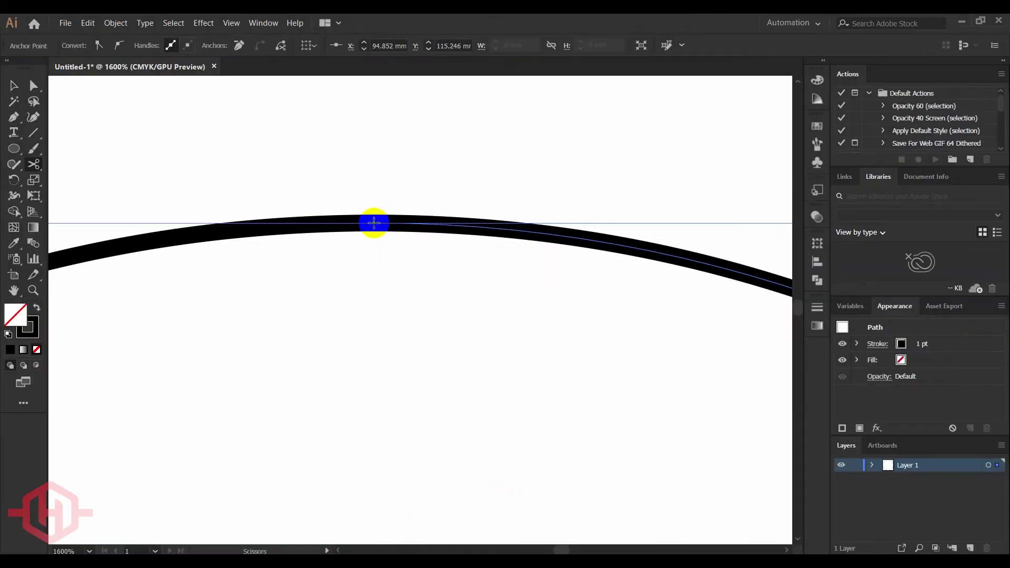
scroll(501, 279, down, 8)
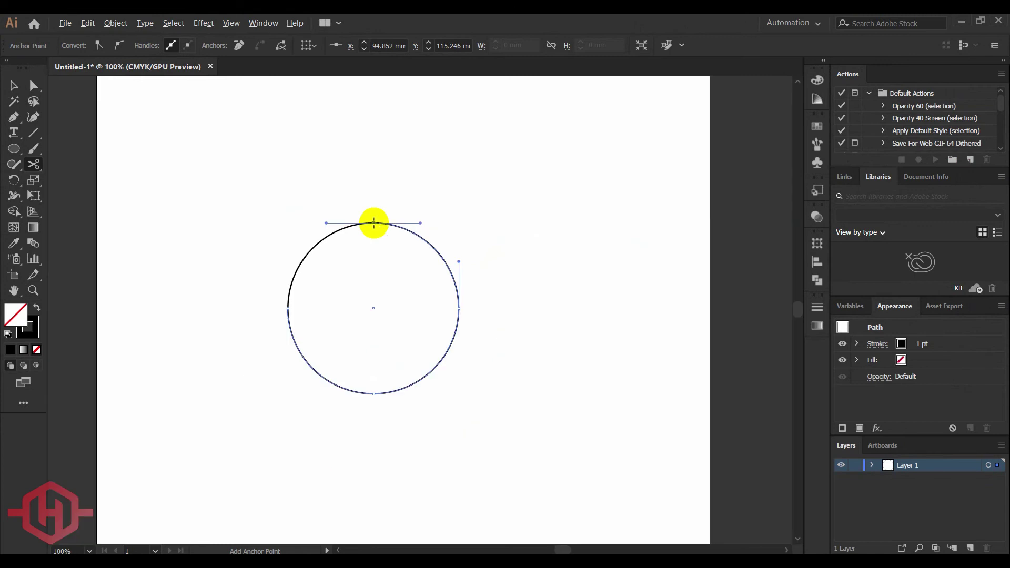
Step: Move the cut upper-left quarter arc up and to the left, away from the rest of the circle
scroll(290, 198, up, 2)
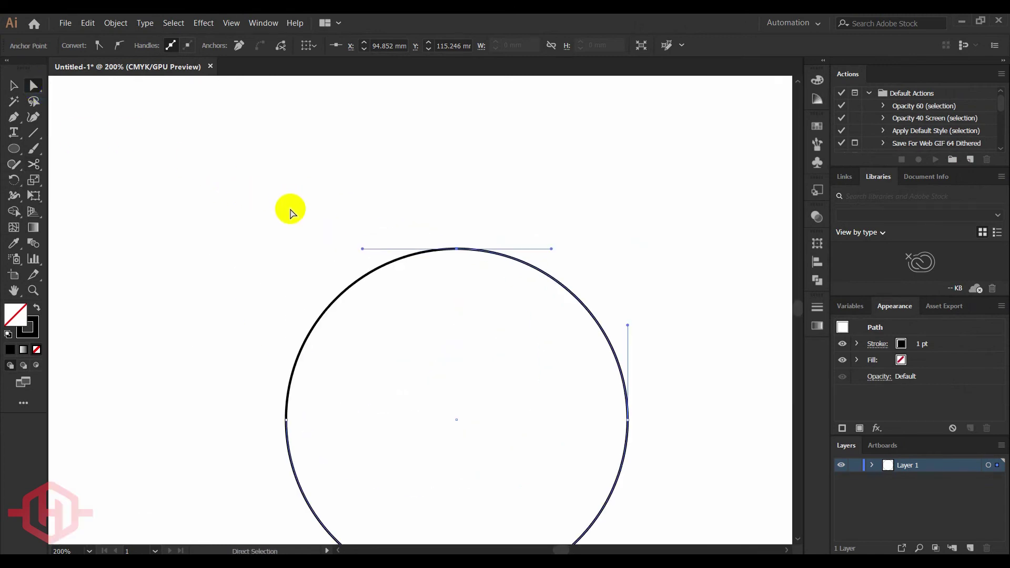
click(293, 235)
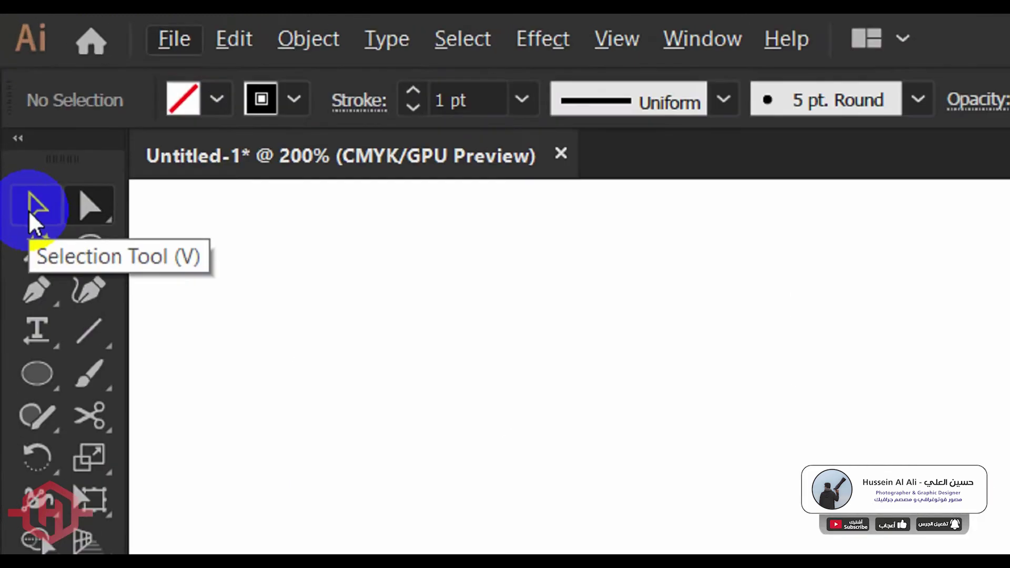
click(12, 88)
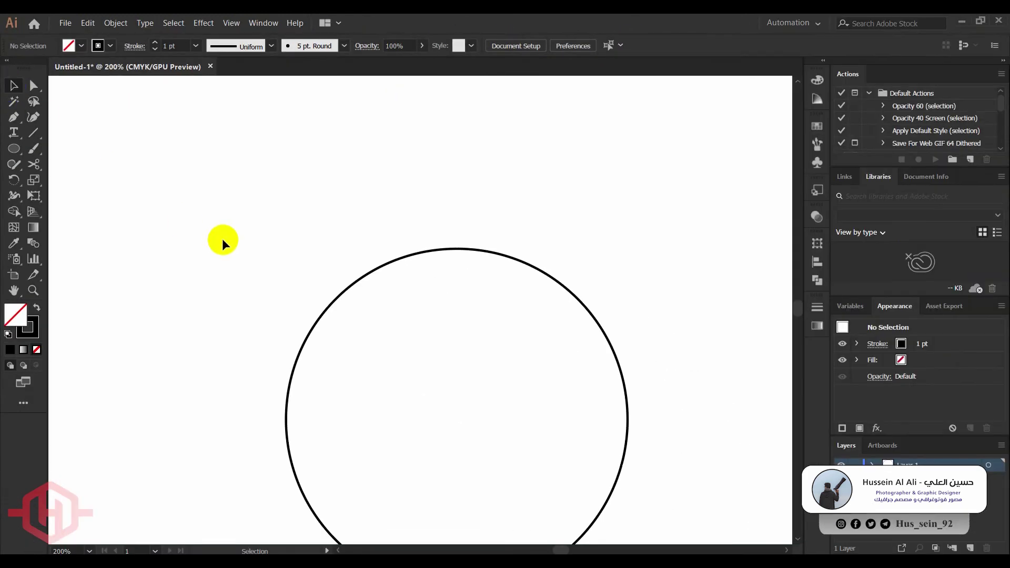
drag(237, 224, 277, 225)
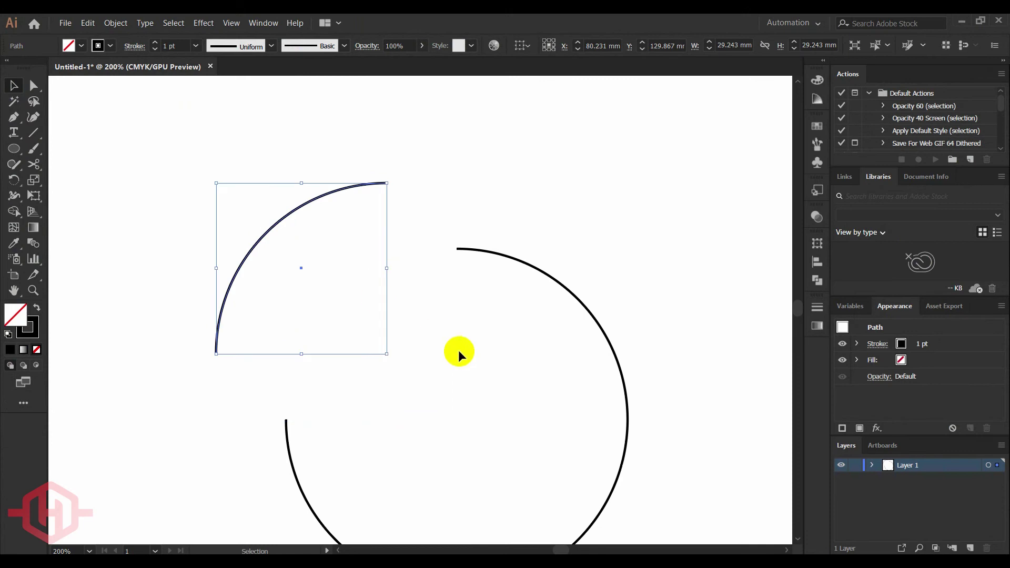
click(462, 359)
Step: Delete both circle arcs and draw an unfilled five-pointed star about 63 × 59 mm with a 1 pt black stroke
scroll(462, 355, down, 2)
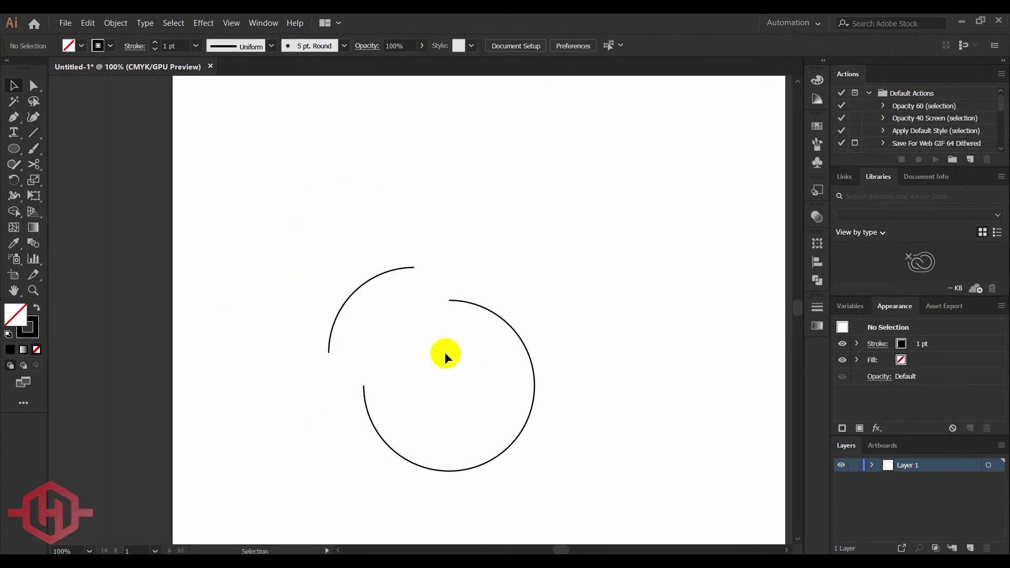
drag(348, 349, 277, 402)
key(Delete)
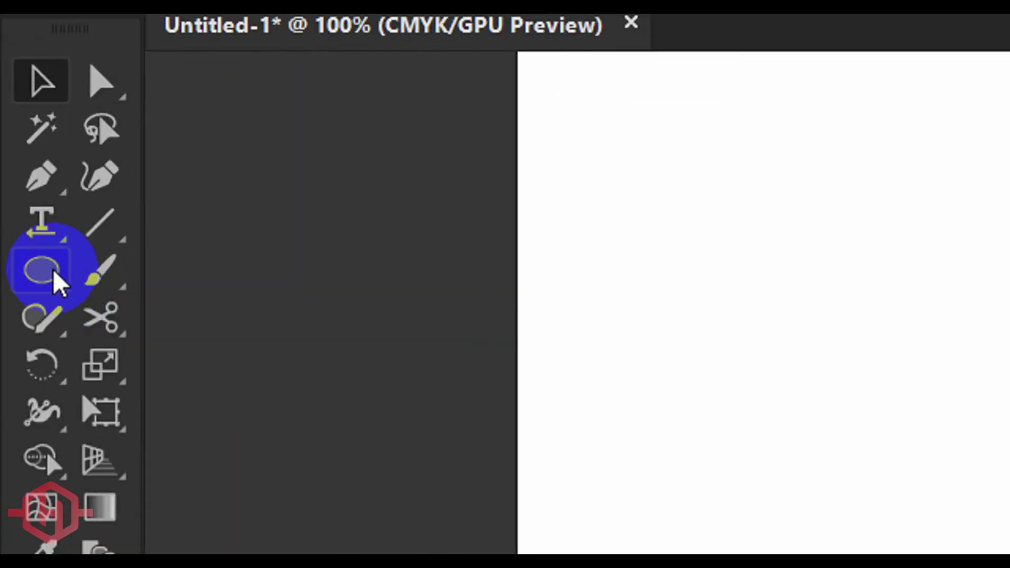
drag(17, 152, 52, 185)
drag(153, 374, 180, 463)
drag(362, 203, 488, 374)
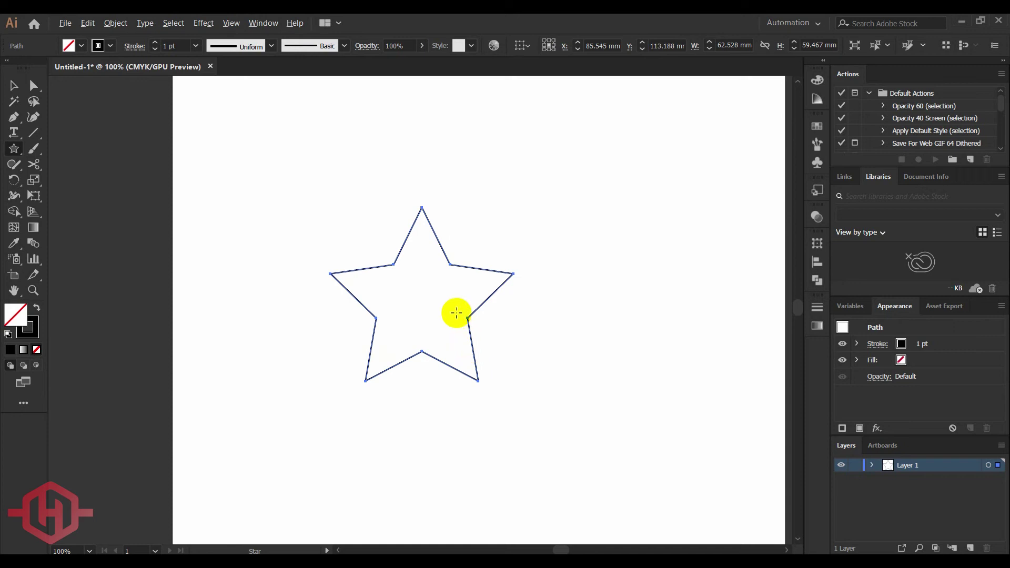
Step: Cut the star's outline with the Scissors tool at its left tip and its upper-left inner corner
scroll(457, 313, up, 1)
click(30, 169)
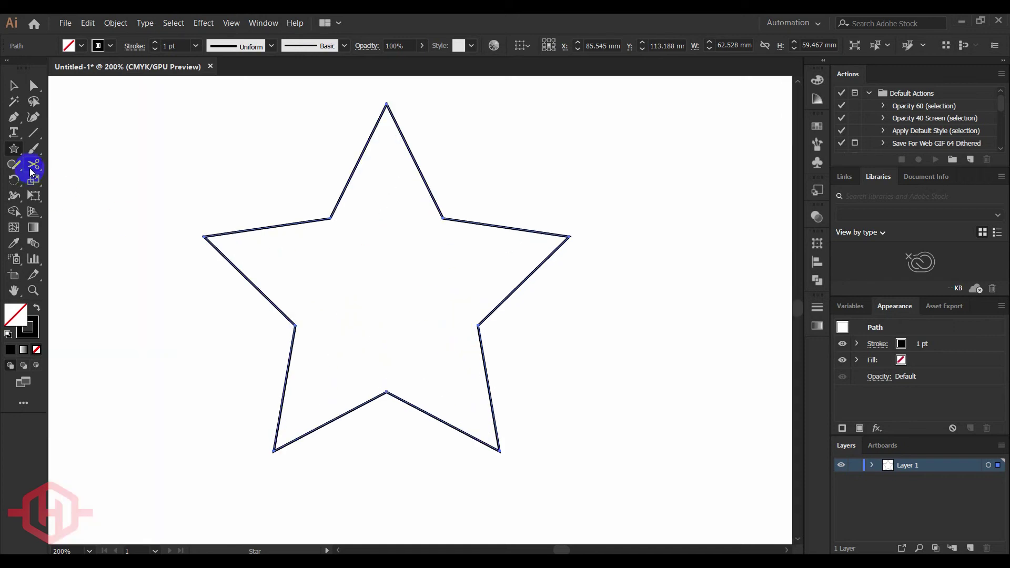
drag(31, 171, 74, 182)
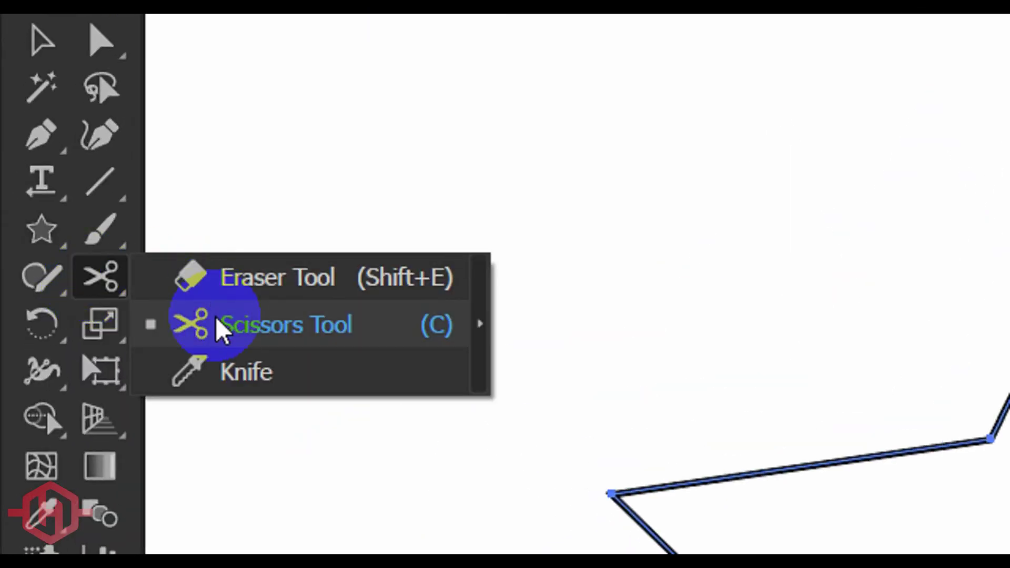
drag(220, 328, 227, 327)
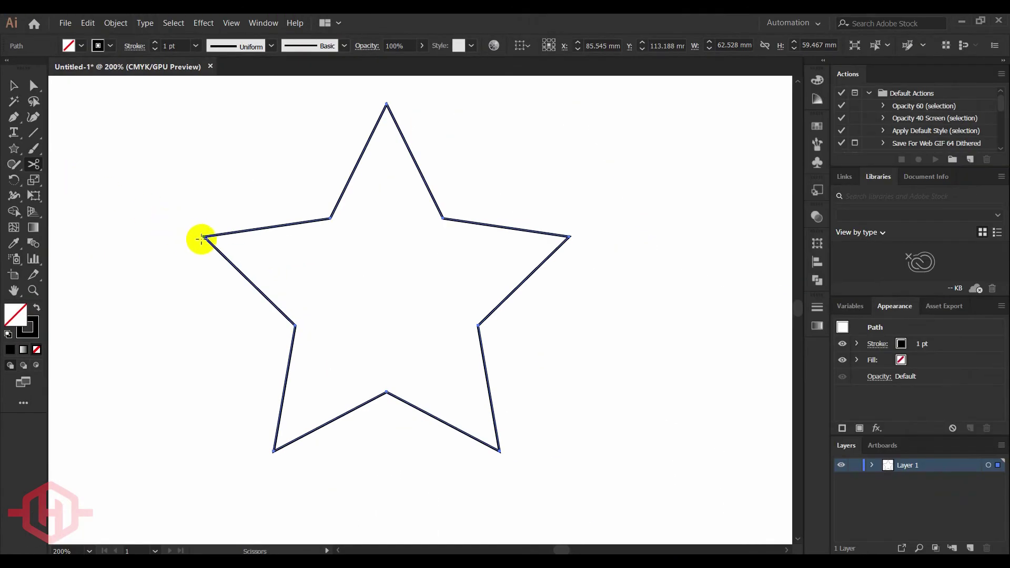
scroll(208, 235, up, 3)
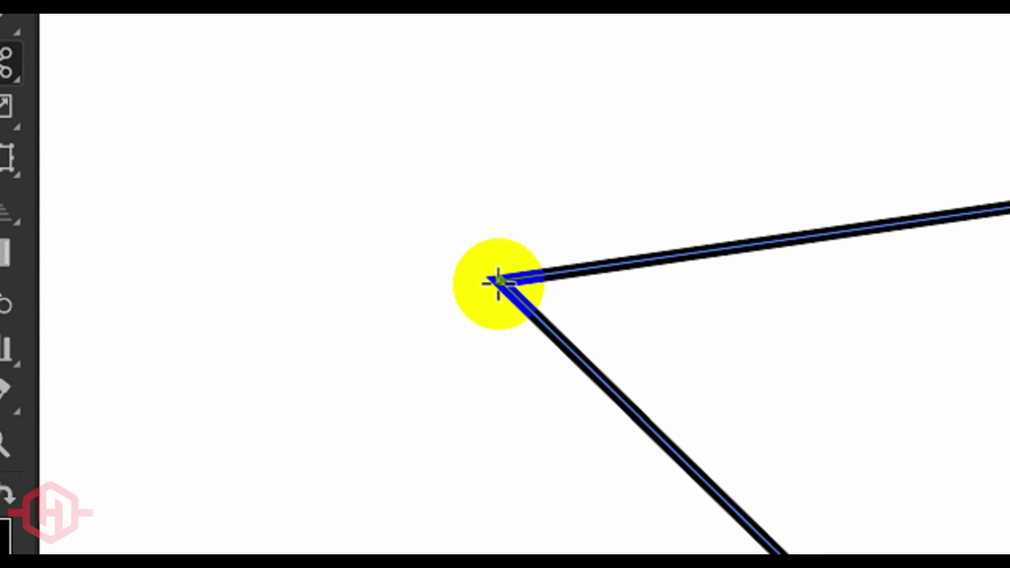
click(498, 283)
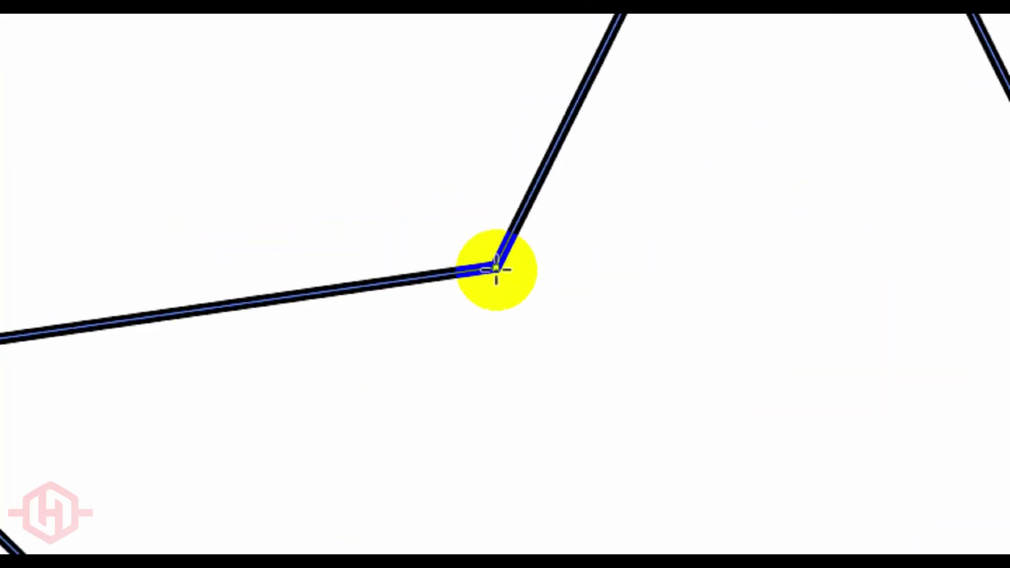
click(456, 200)
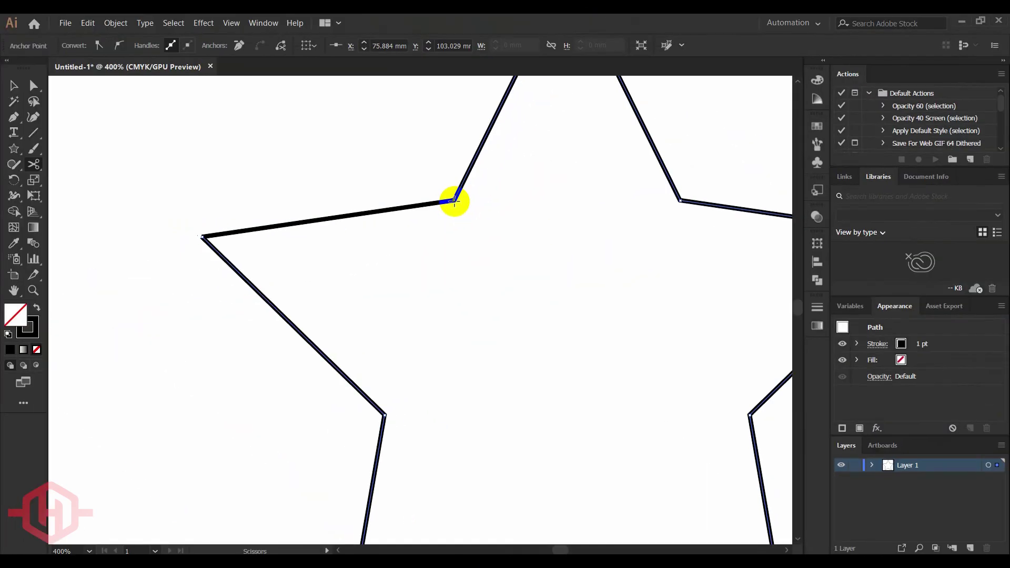
Step: Move the cut upper-left edge segment away from the star, up and to the left
scroll(503, 285, down, 4)
click(14, 86)
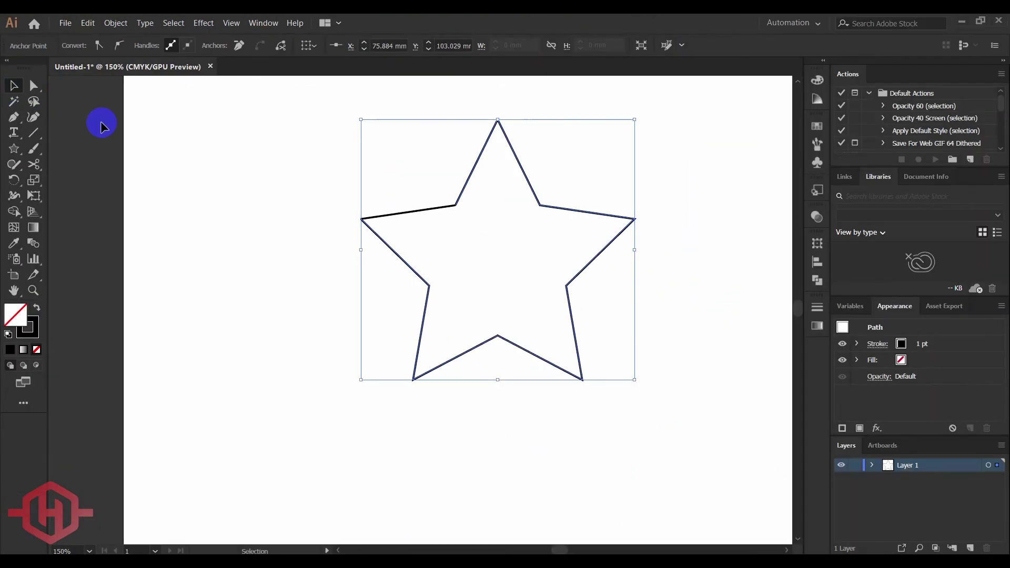
click(330, 172)
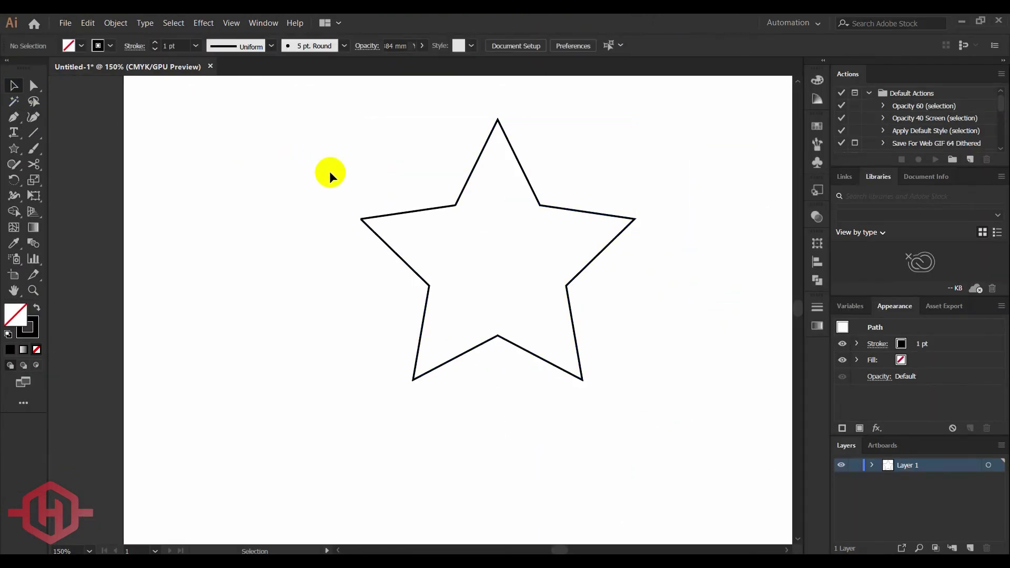
drag(429, 220, 429, 217)
drag(309, 190, 286, 174)
click(418, 213)
click(326, 257)
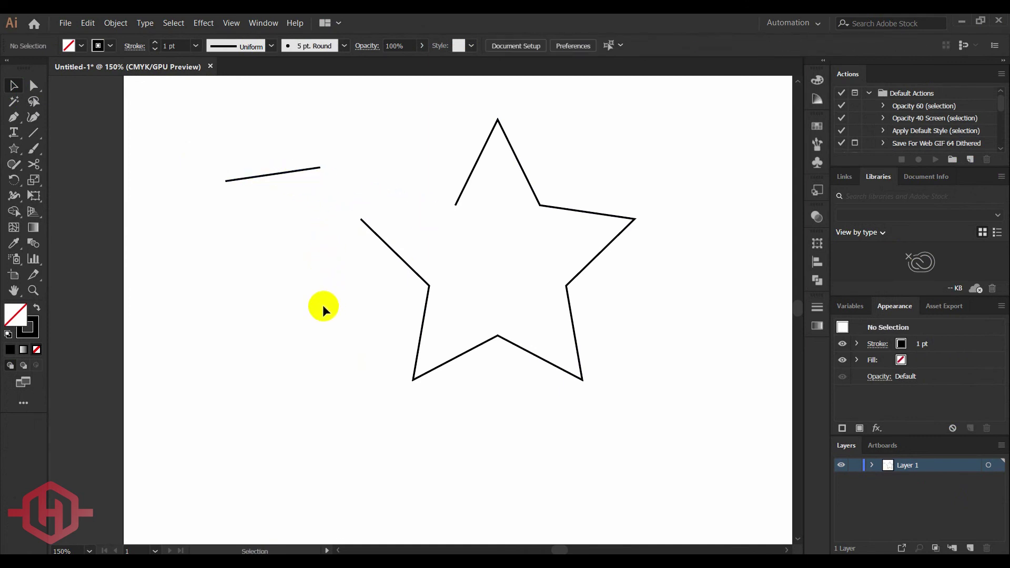
Step: Delete the cut star and its loose segment, and draw a new unfilled five-pointed star about 56 × 54 mm
drag(225, 163, 588, 396)
key(Delete)
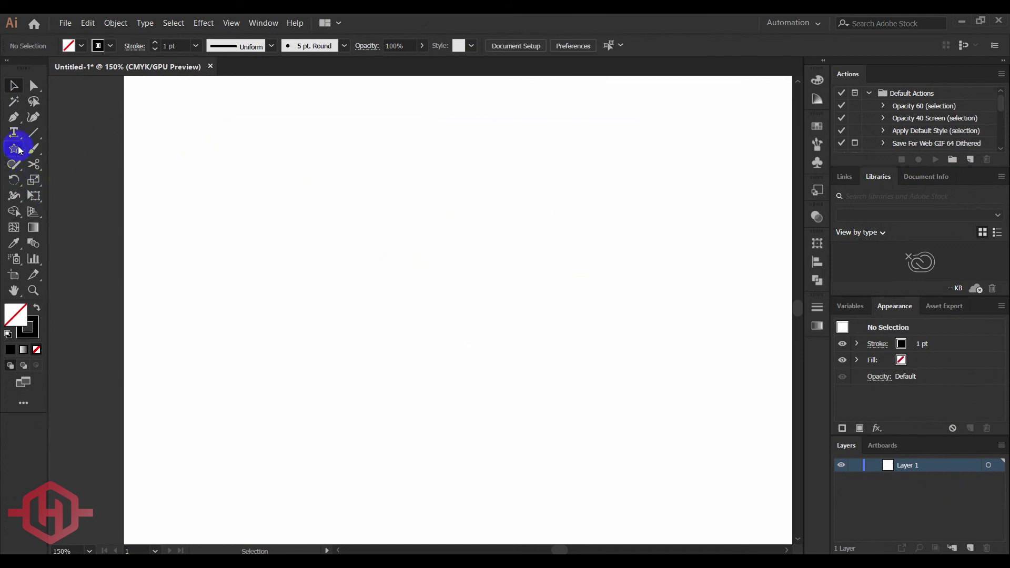
drag(371, 197, 519, 389)
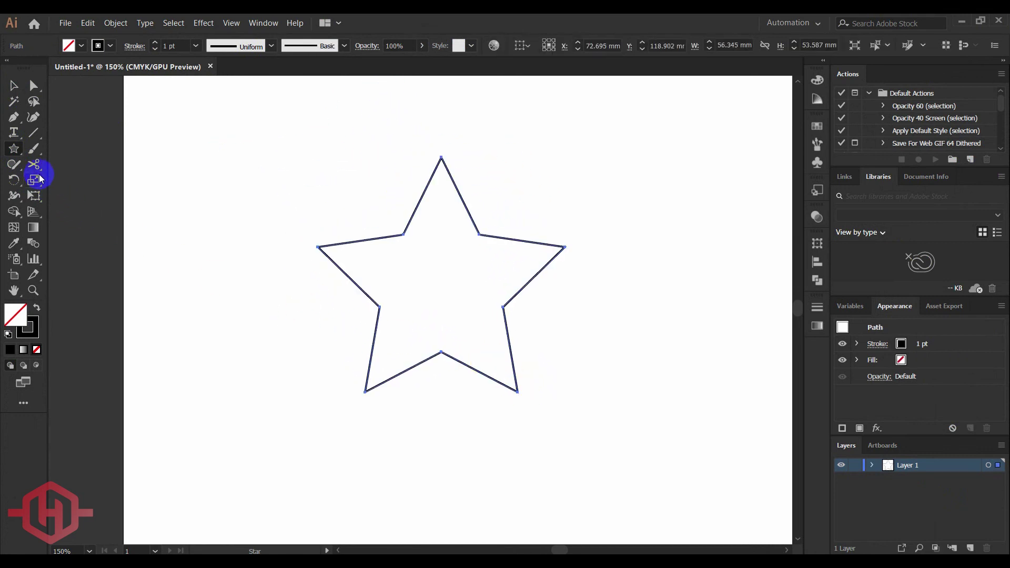
Step: Cut the new star's outline with the Scissors tool at its bottom inner corner and its top tip
click(34, 165)
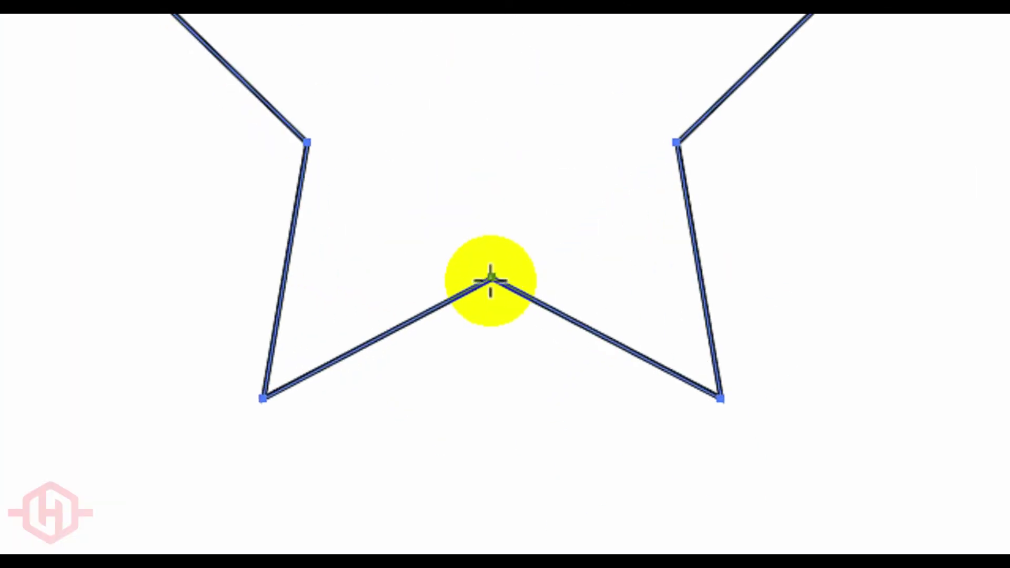
click(490, 279)
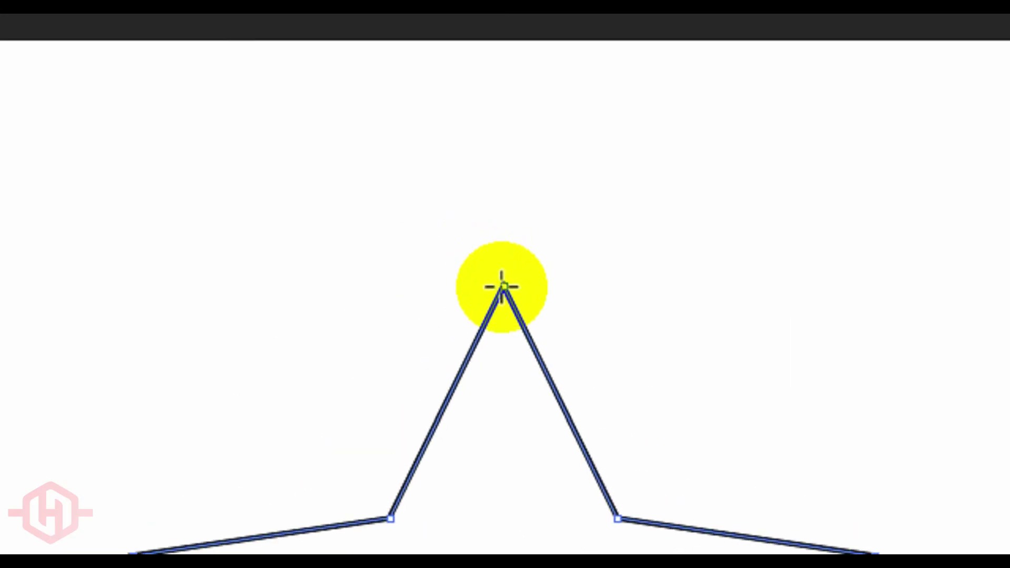
click(502, 287)
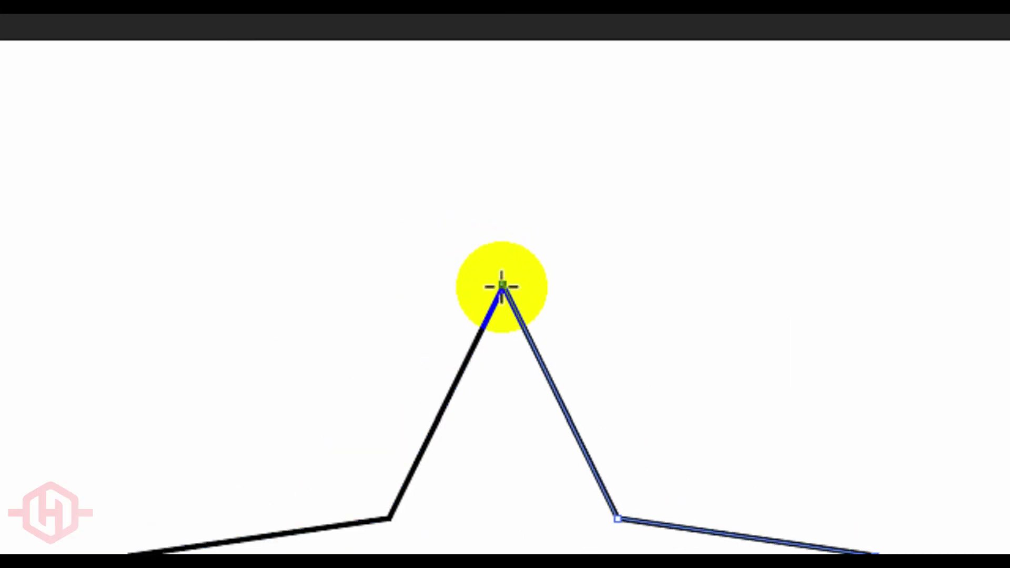
Step: Pull the star's left and right halves apart to opposite sides, and delete both halves
click(14, 86)
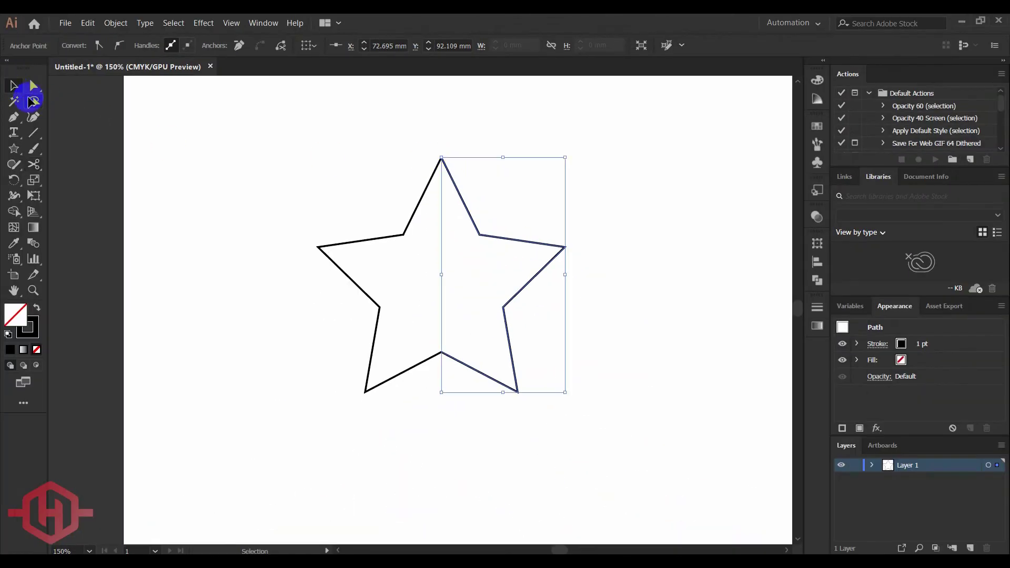
click(204, 166)
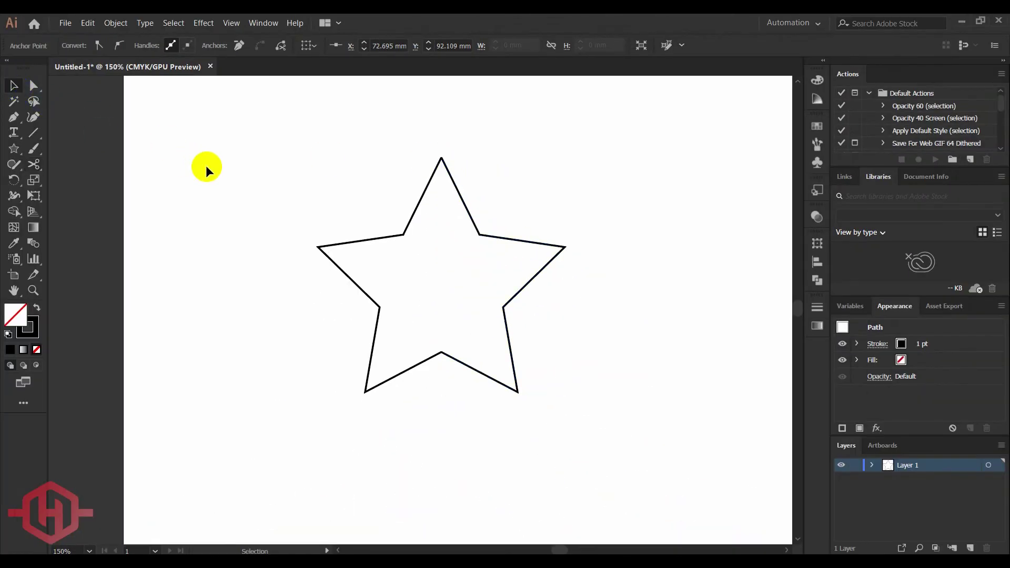
click(361, 287)
drag(355, 240, 231, 240)
drag(507, 243, 606, 260)
click(457, 421)
drag(170, 140, 679, 435)
key(Delete)
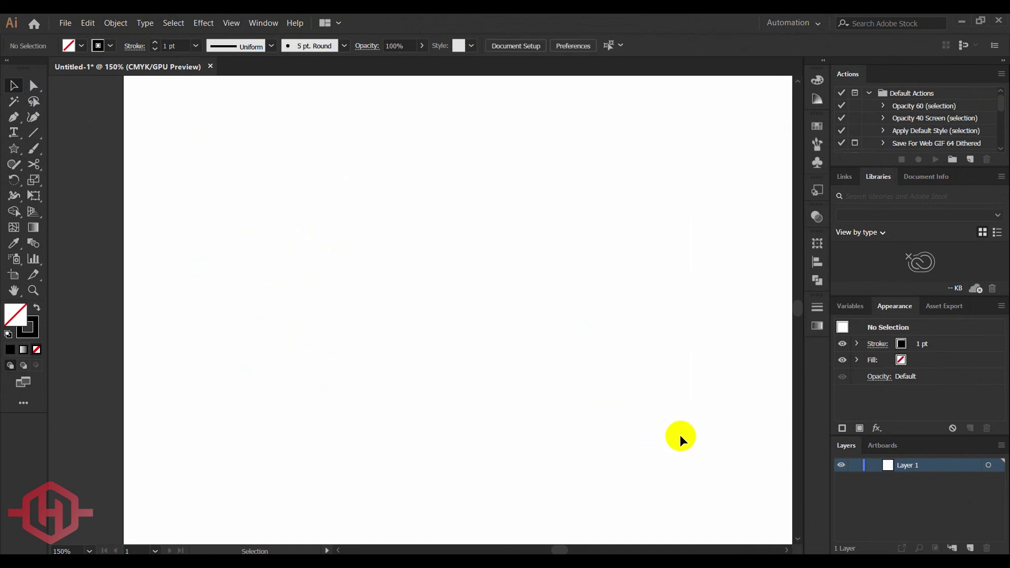